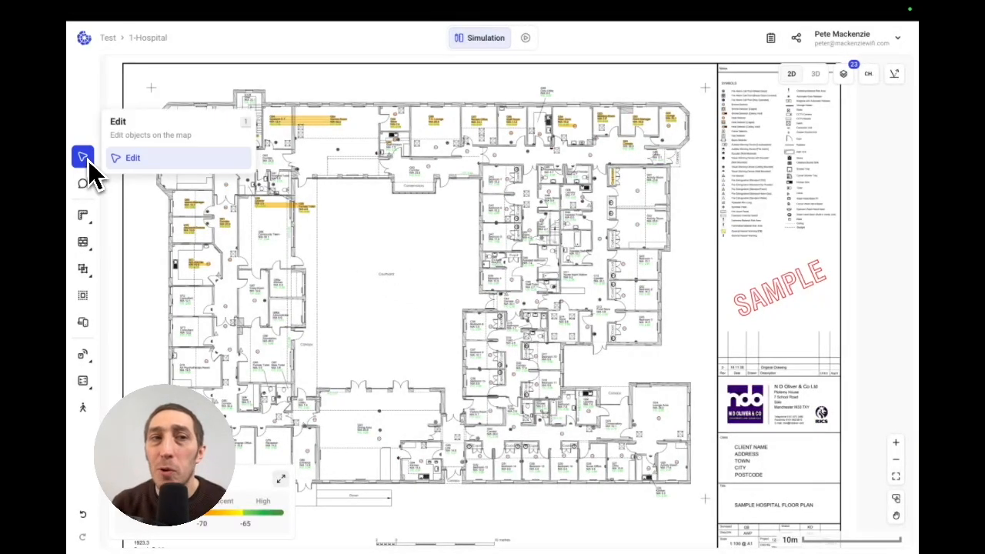
- Draw a straight horizontal Drywall wall in the courtyard, above the Courtyard label
{"action": "mouse_move", "coordinate": [88, 248]}
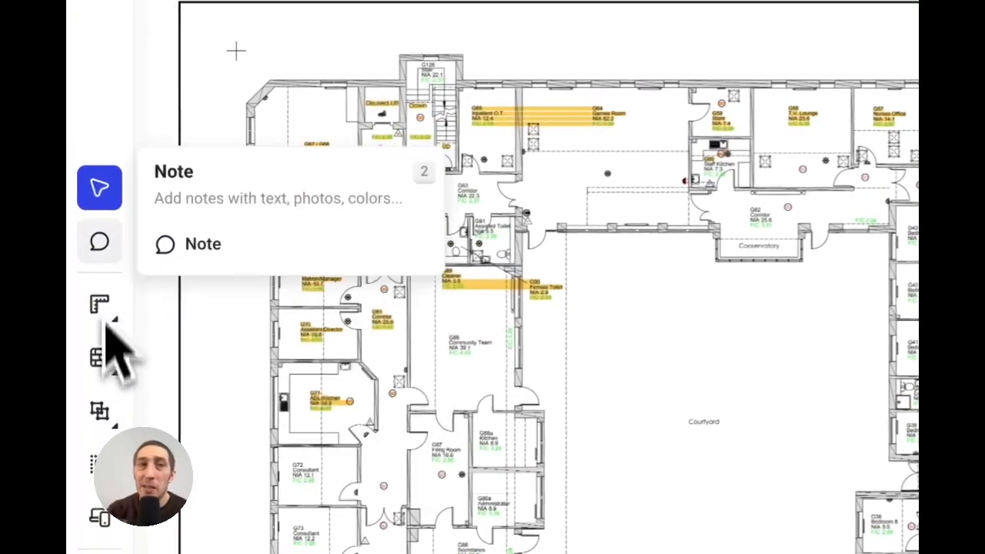
{"action": "left_click", "coordinate": [99, 360]}
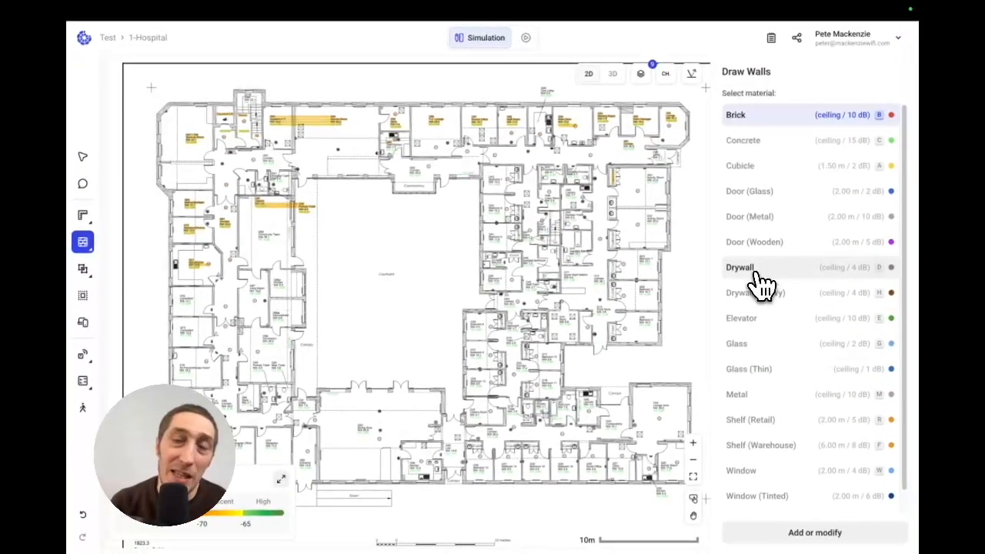
{"action": "left_click", "coordinate": [758, 279]}
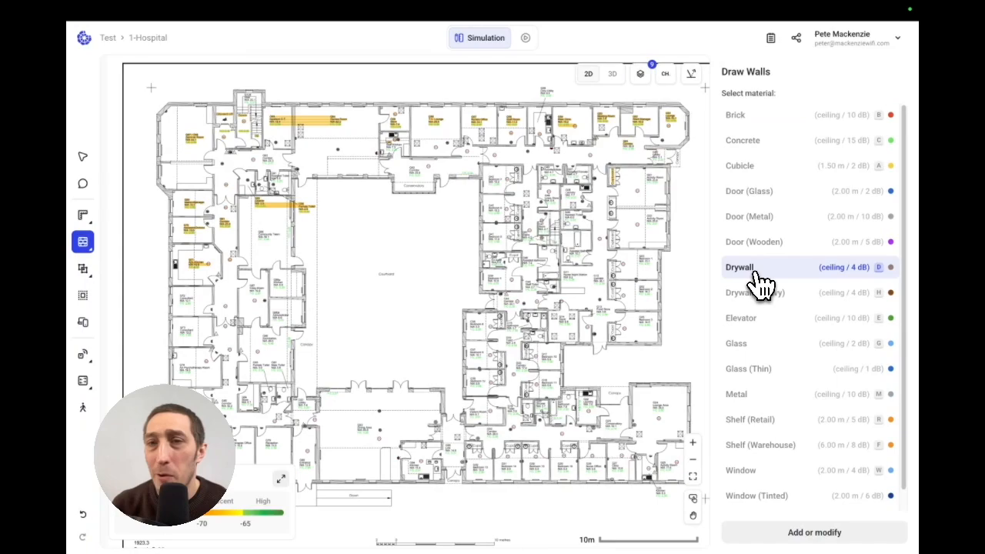
{"action": "left_click", "coordinate": [350, 254]}
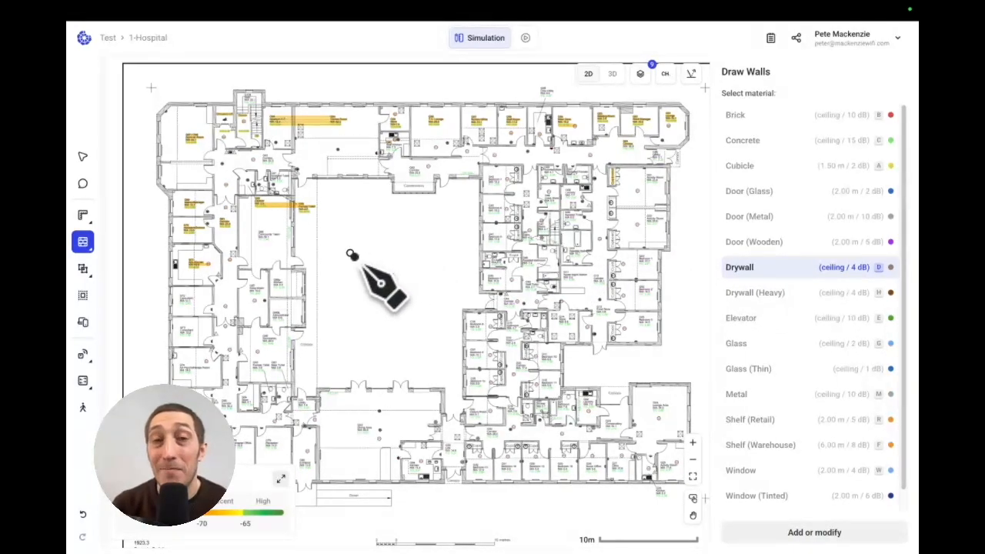
{"action": "left_click", "coordinate": [431, 255]}
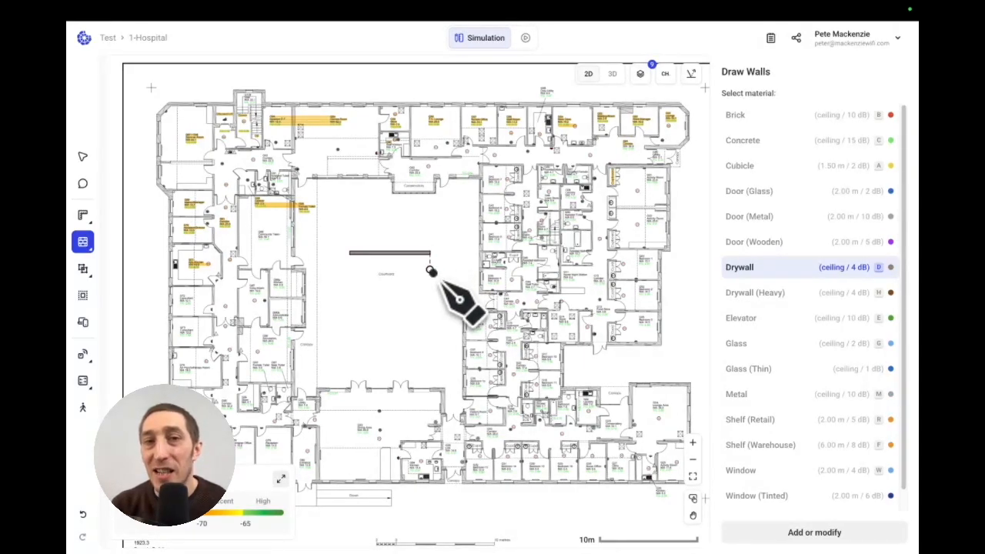
{"action": "key", "text": "Escape"}
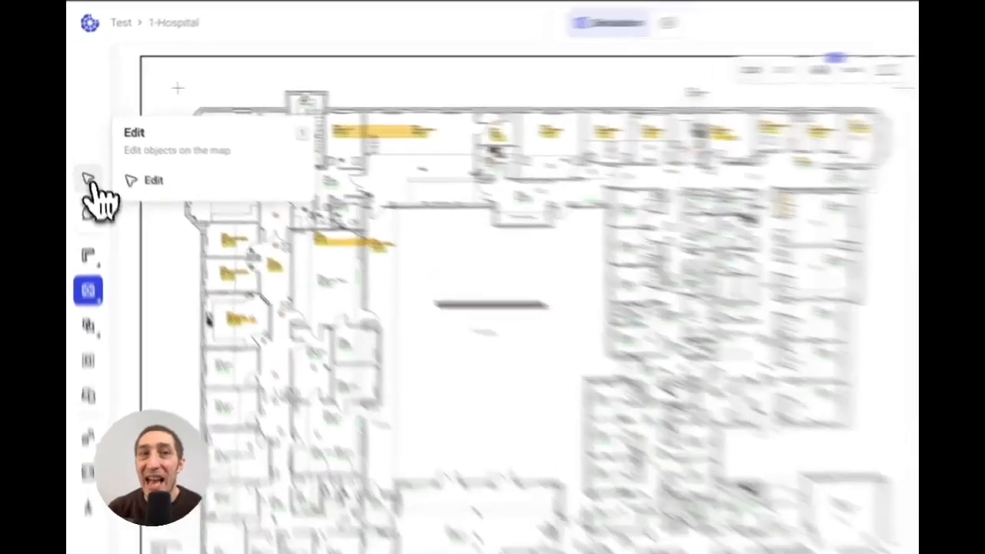
- Make the courtyard drywall wall vertical by moving one of its ends below the other
{"action": "left_click", "coordinate": [89, 182]}
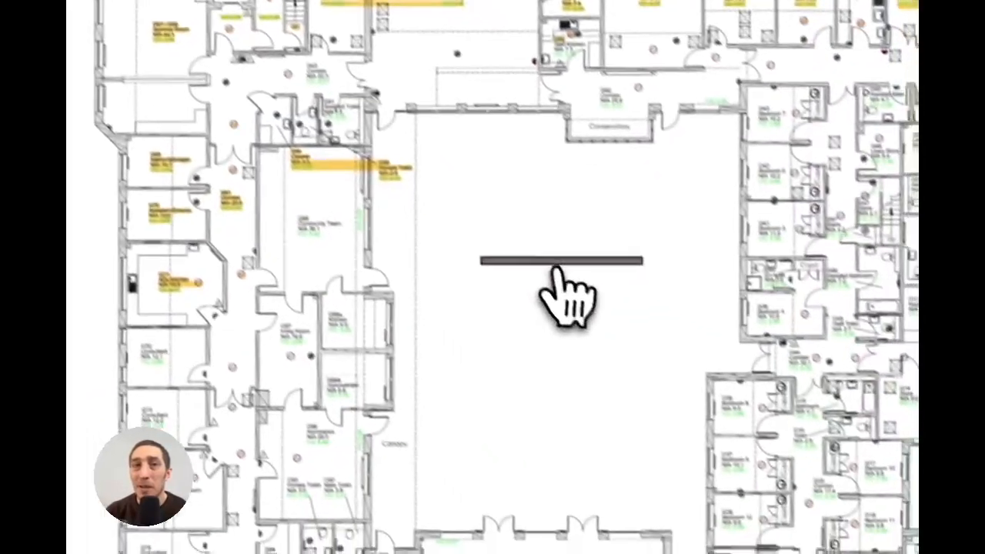
{"action": "left_click", "coordinate": [555, 266]}
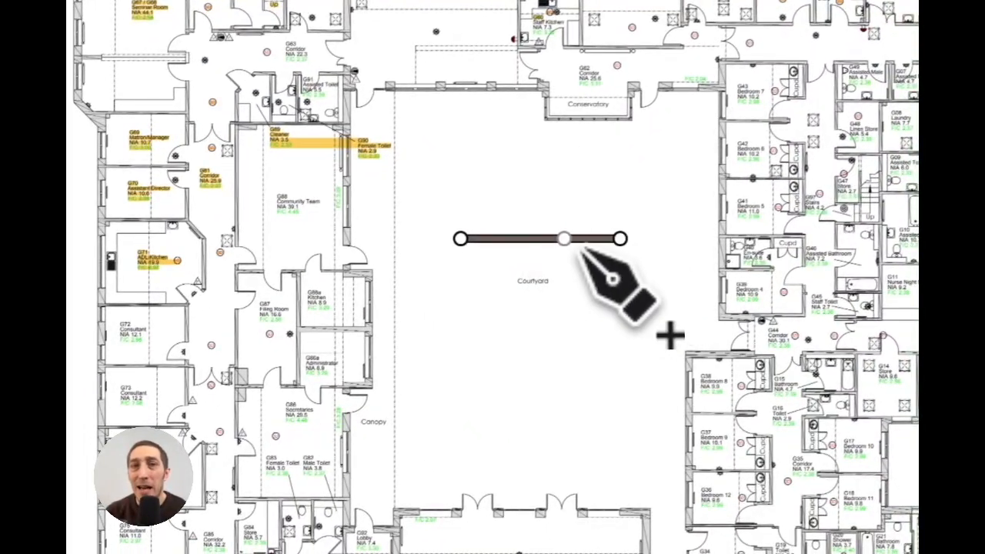
{"action": "left_click_drag", "start_coordinate": [564, 239], "coordinate": [466, 394]}
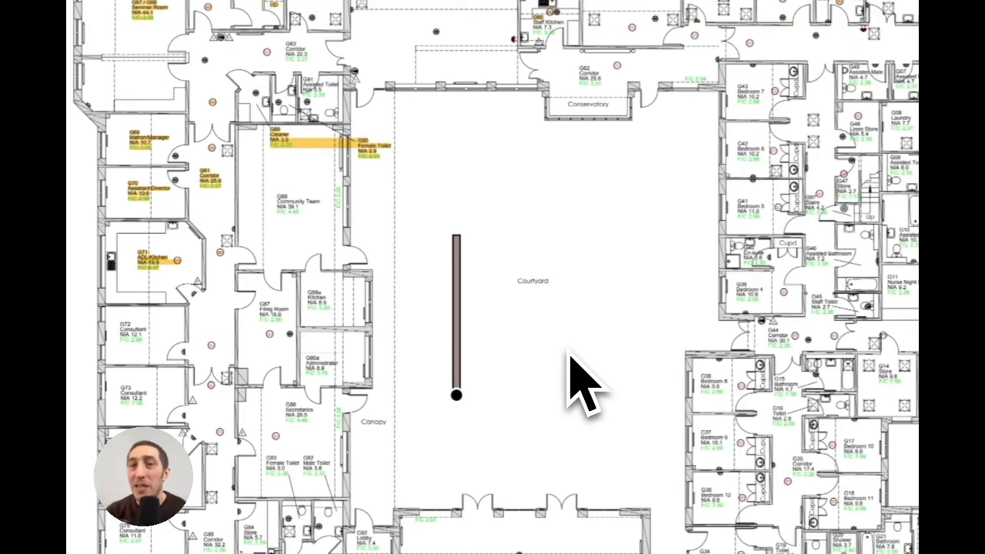
- Change the vertical courtyard wall's material to Brick and delete that wall
{"action": "left_click", "coordinate": [458, 297]}
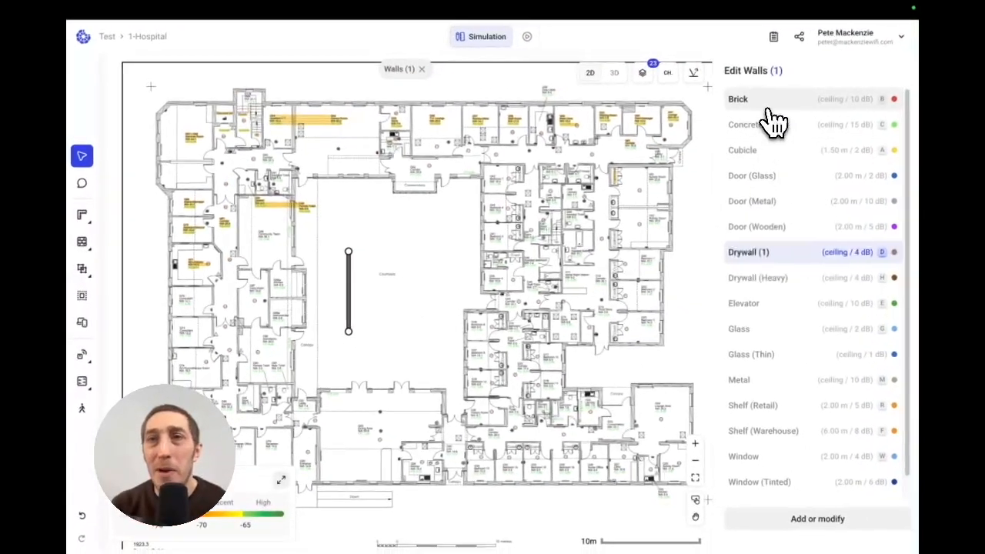
{"action": "left_click", "coordinate": [767, 108]}
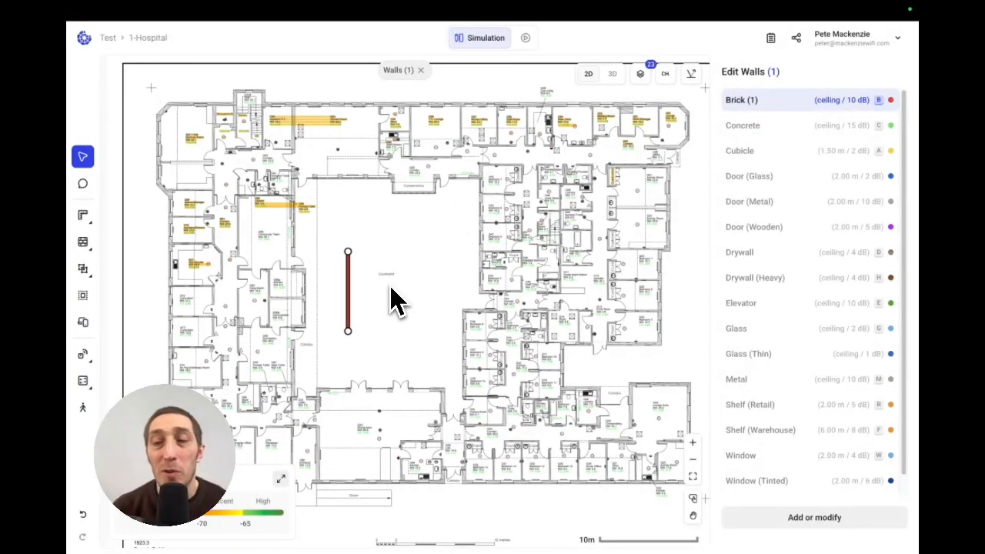
{"action": "key", "text": "Delete"}
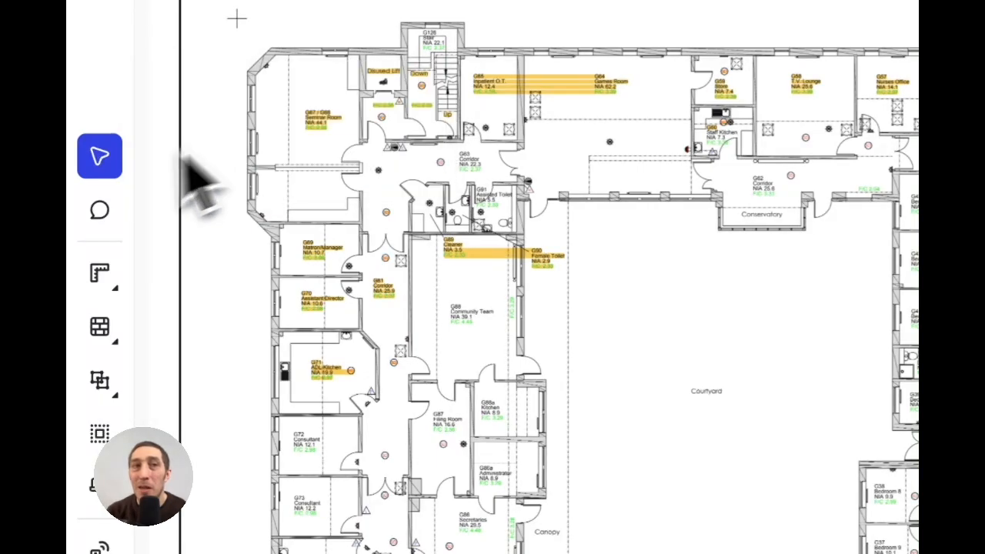
{"action": "mouse_move", "coordinate": [116, 275]}
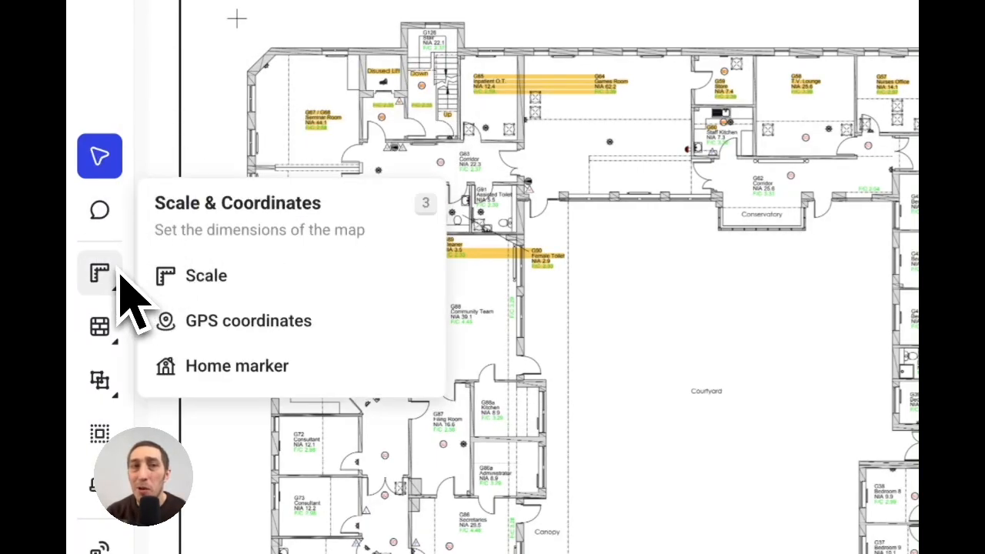
{"action": "mouse_move", "coordinate": [105, 323]}
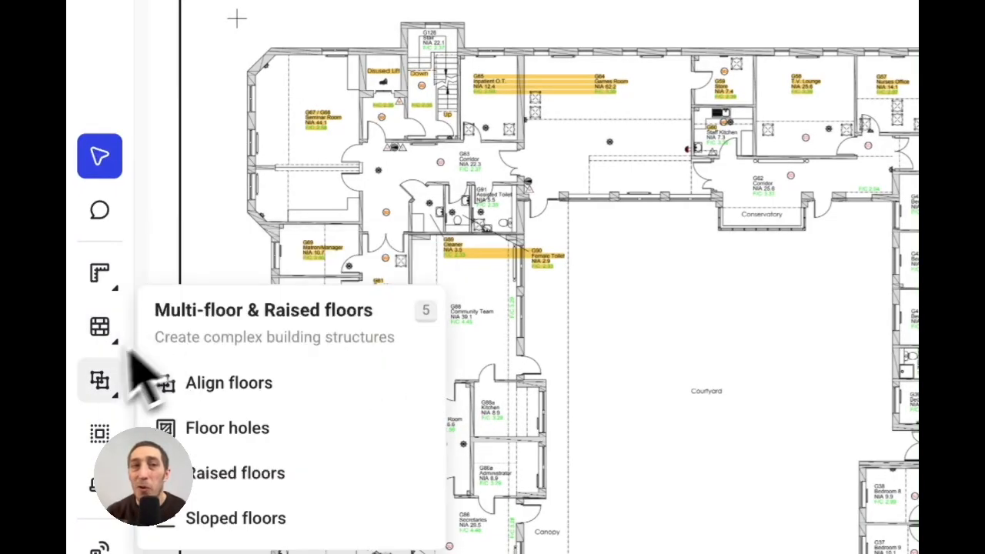
{"action": "mouse_move", "coordinate": [95, 483]}
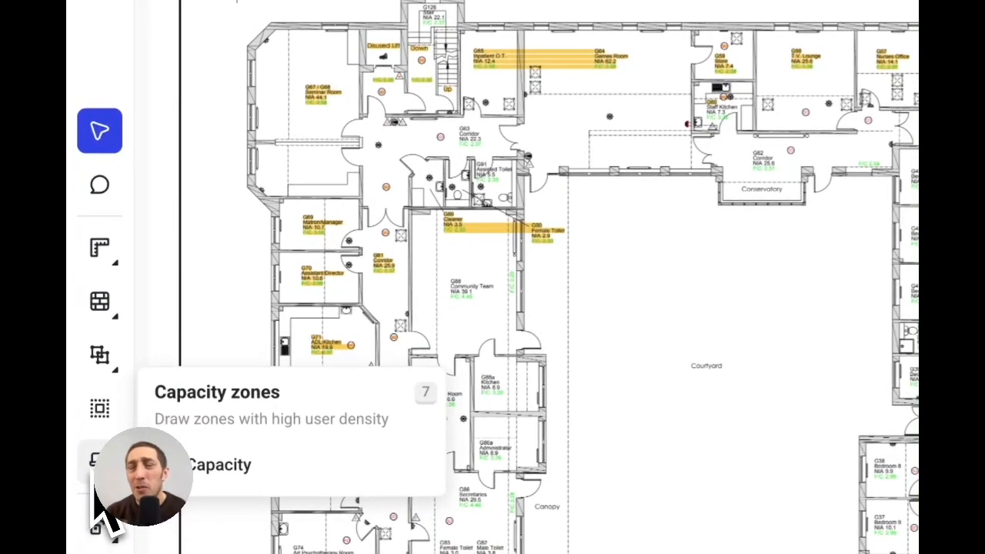
{"action": "mouse_move", "coordinate": [102, 309]}
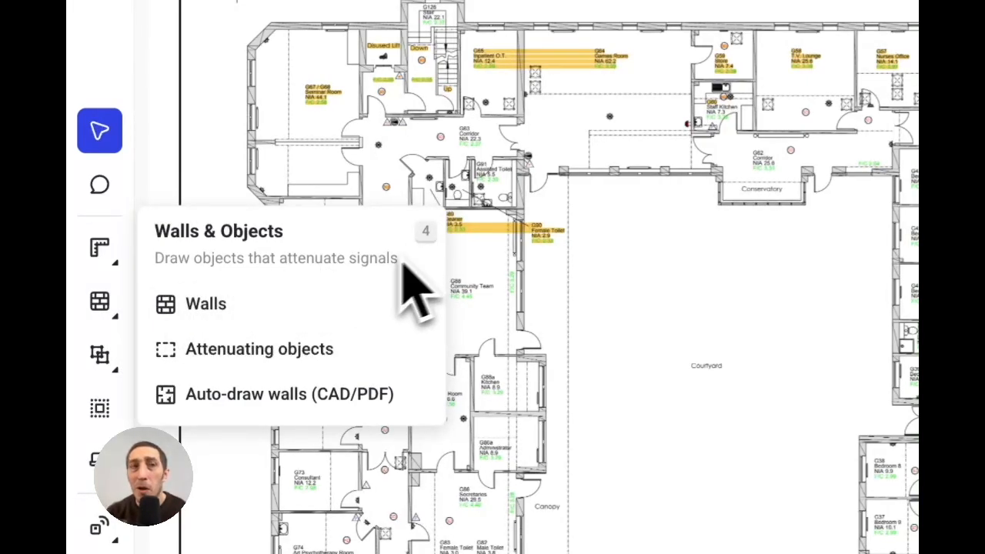
{"action": "mouse_move", "coordinate": [113, 180]}
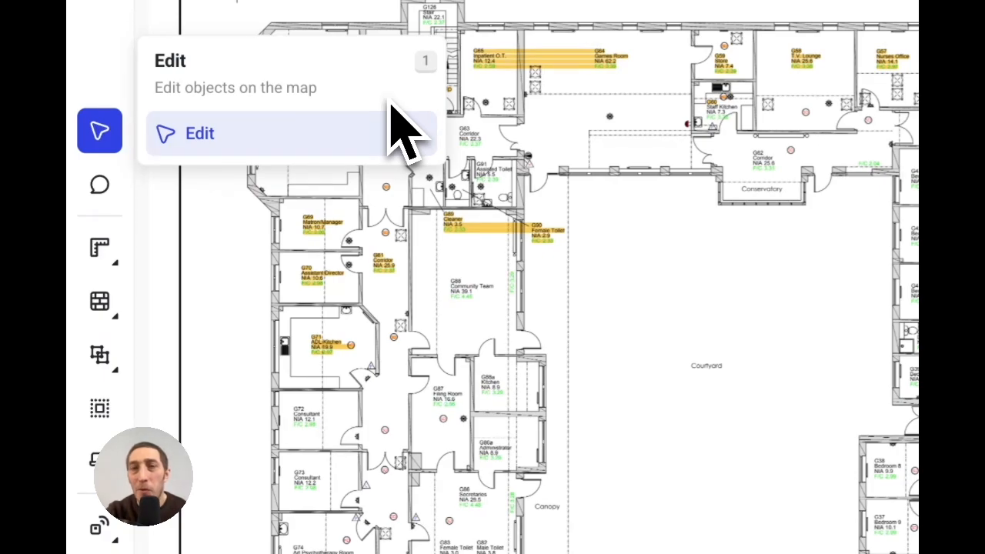
- Switch back and forth between the Walls and Edit tools several times, ending with Walls active
{"action": "key", "text": "4"}
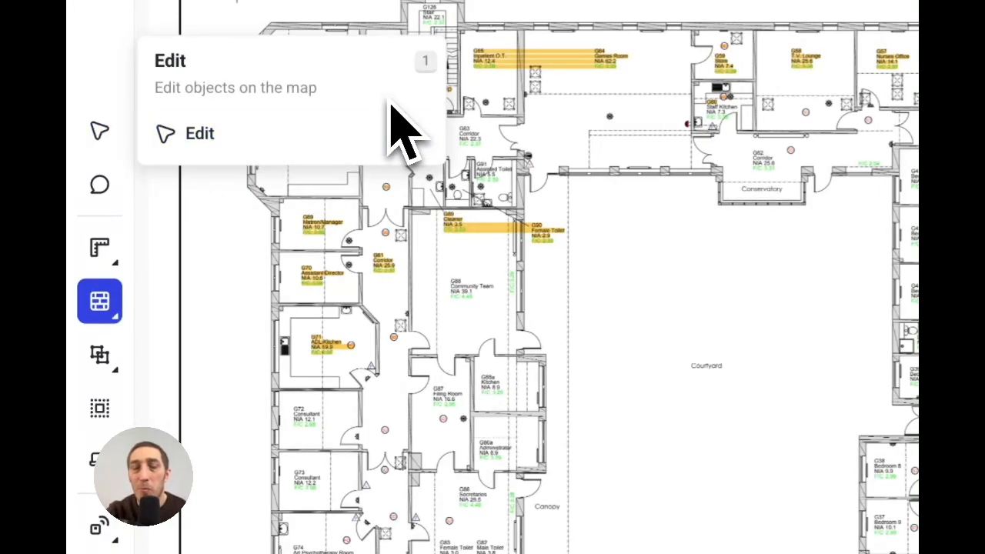
{"action": "key", "text": "1"}
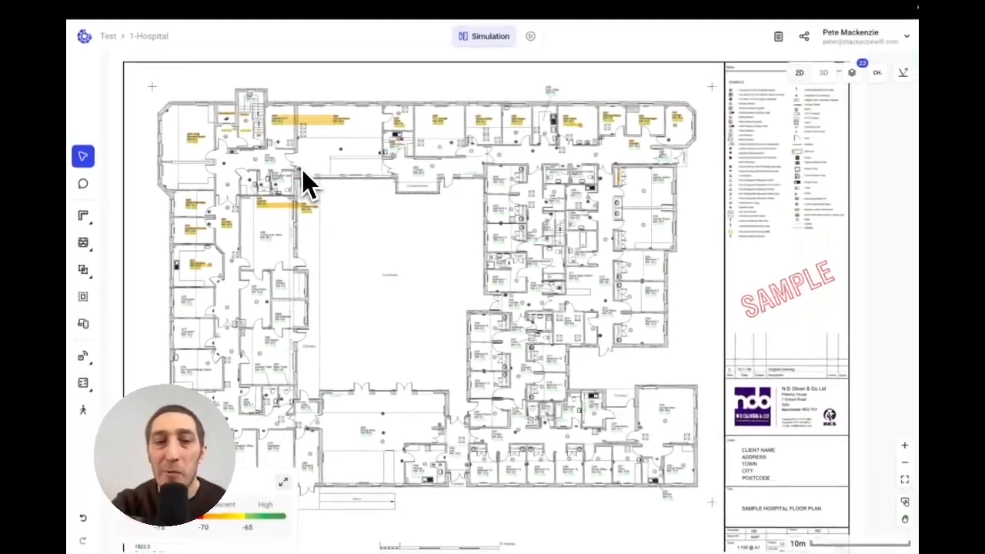
{"action": "key", "text": "4"}
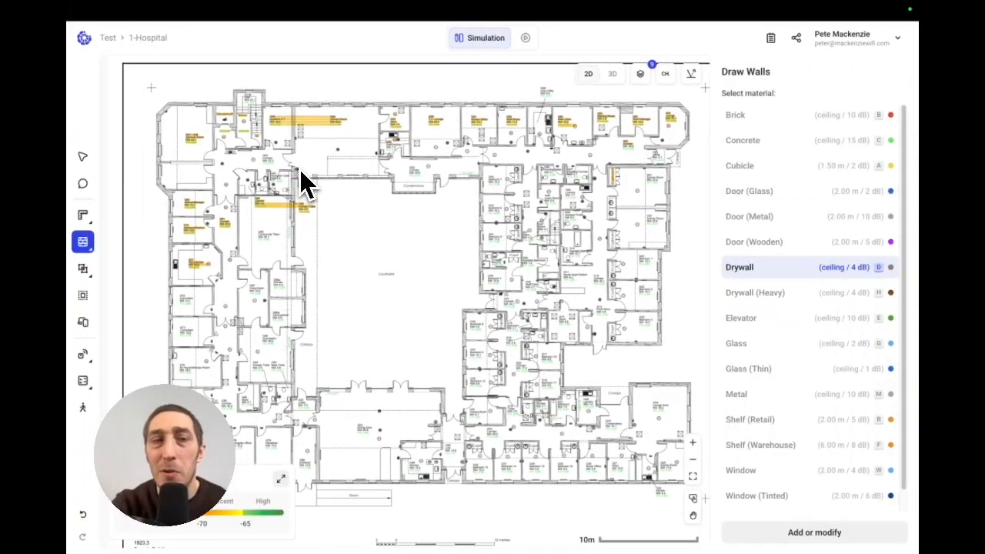
{"action": "key", "text": "1"}
{"action": "key", "text": "4"}
{"action": "key", "text": "1"}
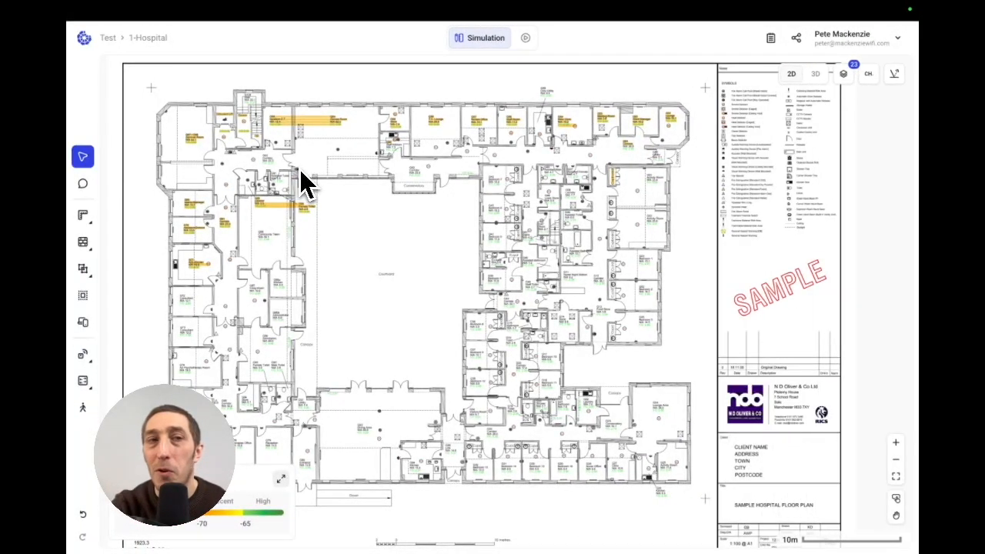
{"action": "key", "text": "4"}
{"action": "key", "text": "1"}
{"action": "key", "text": "4"}
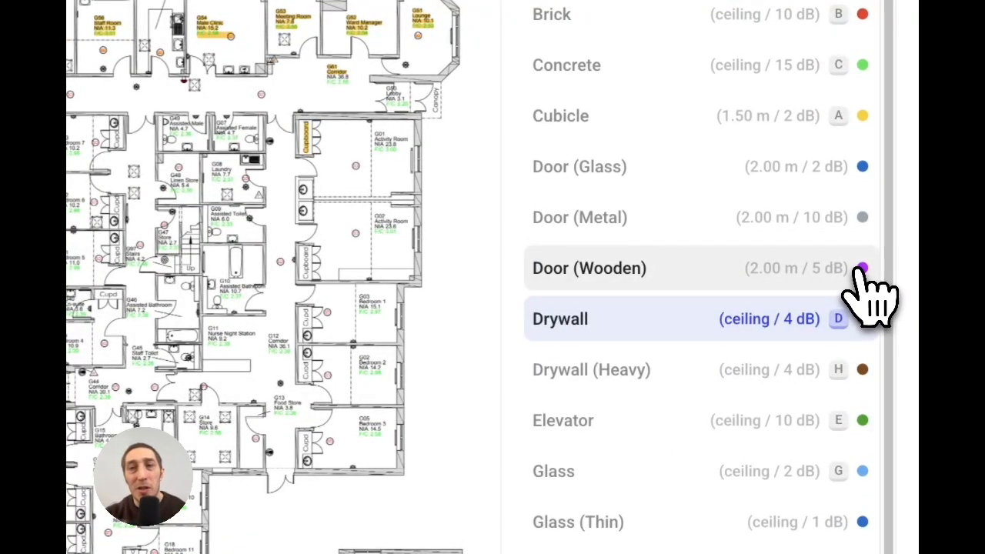
- Assign X as the shortcut key of the Door (Wooden) wall material and save the wall settings
{"action": "left_click", "coordinate": [708, 277]}
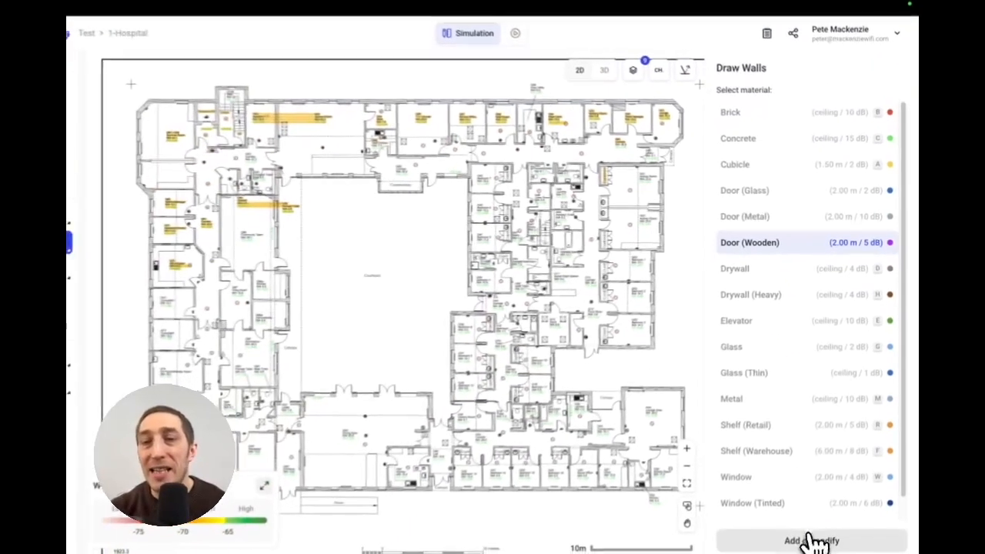
{"action": "left_click", "coordinate": [811, 532]}
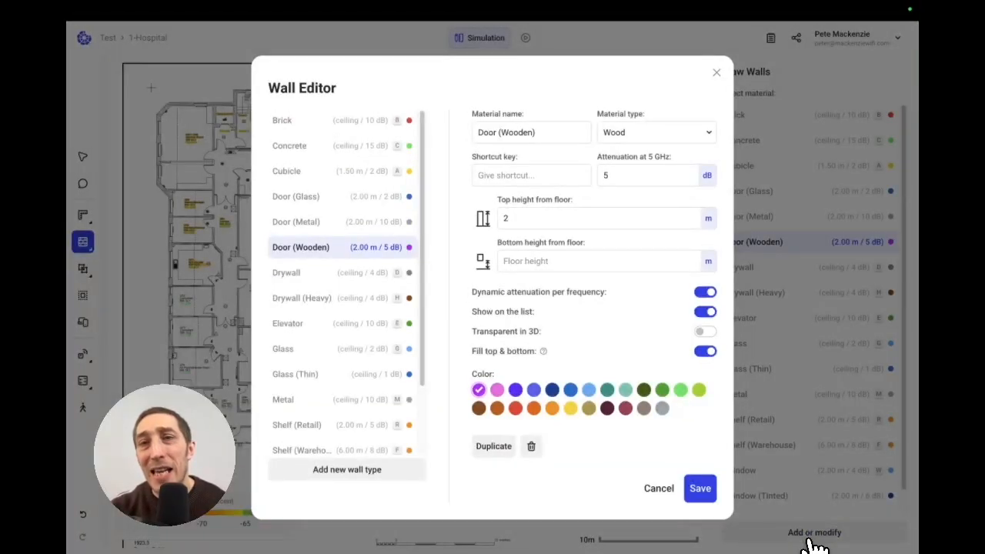
{"action": "left_click", "coordinate": [514, 176]}
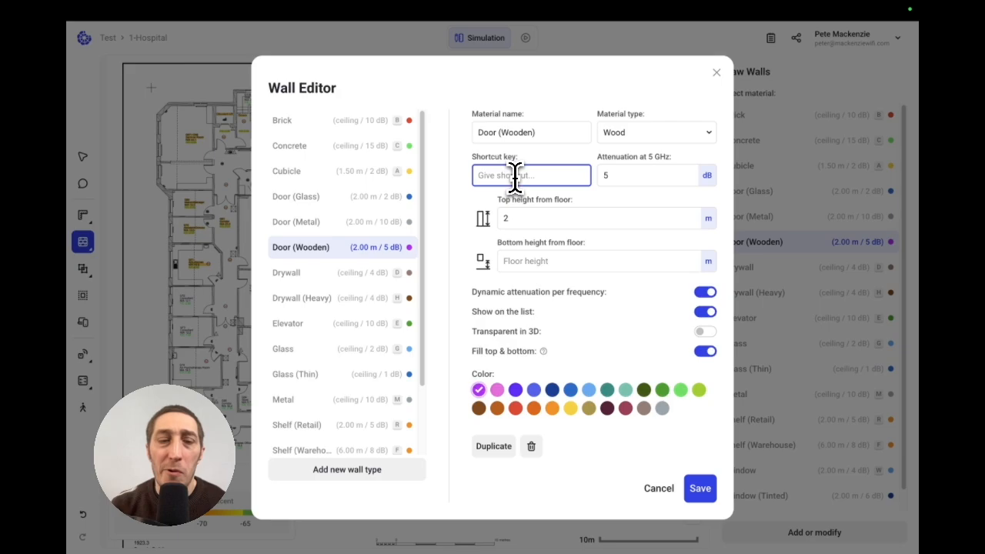
{"action": "type", "text": "X"}
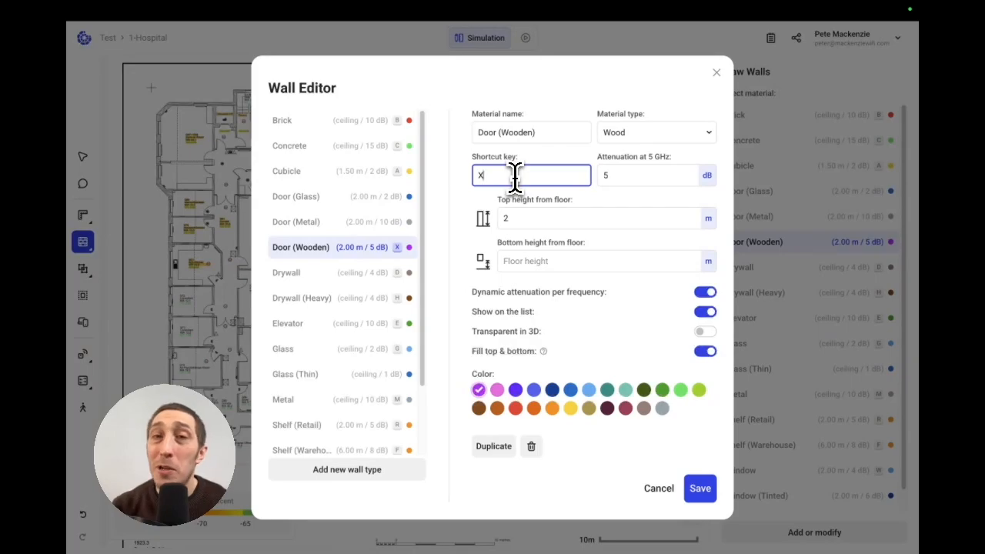
{"action": "left_click", "coordinate": [708, 496]}
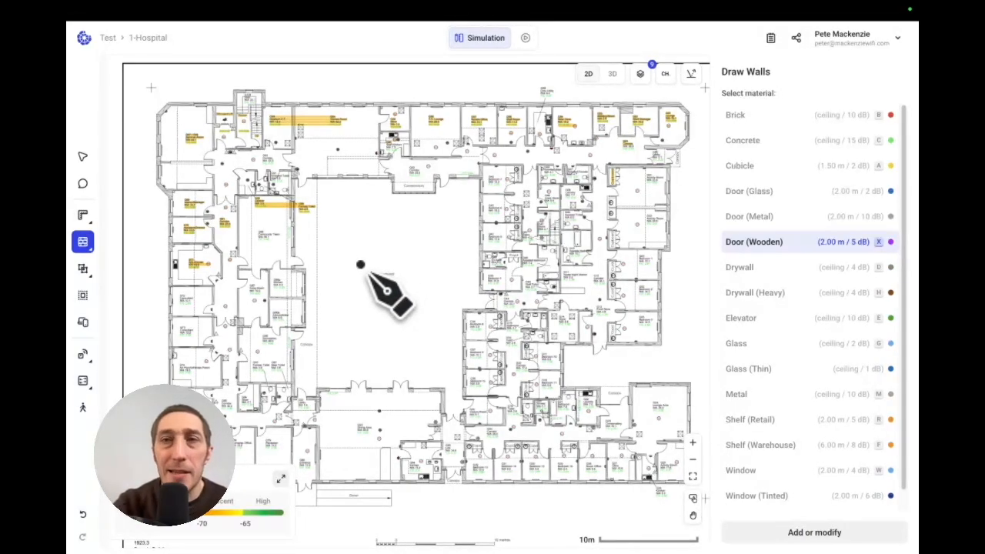
- Draw a closed rectangular room of four Brick walls around the Courtyard label
{"action": "key", "text": "b"}
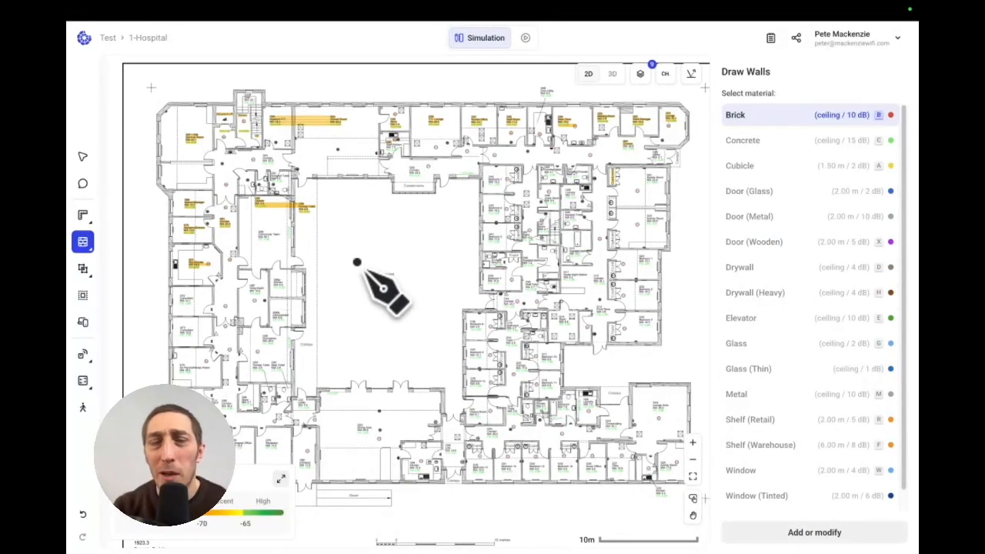
{"action": "scroll", "coordinate": [357, 262], "scroll_direction": "up", "scroll_amount": 1}
{"action": "scroll", "coordinate": [345, 261], "scroll_direction": "up", "scroll_amount": 3}
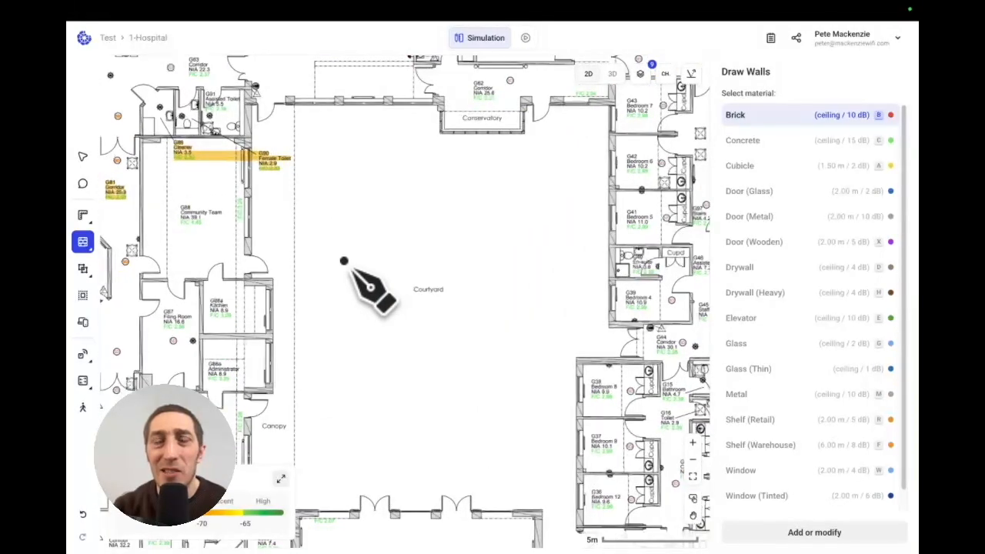
{"action": "scroll", "coordinate": [343, 261], "scroll_direction": "up", "scroll_amount": 1}
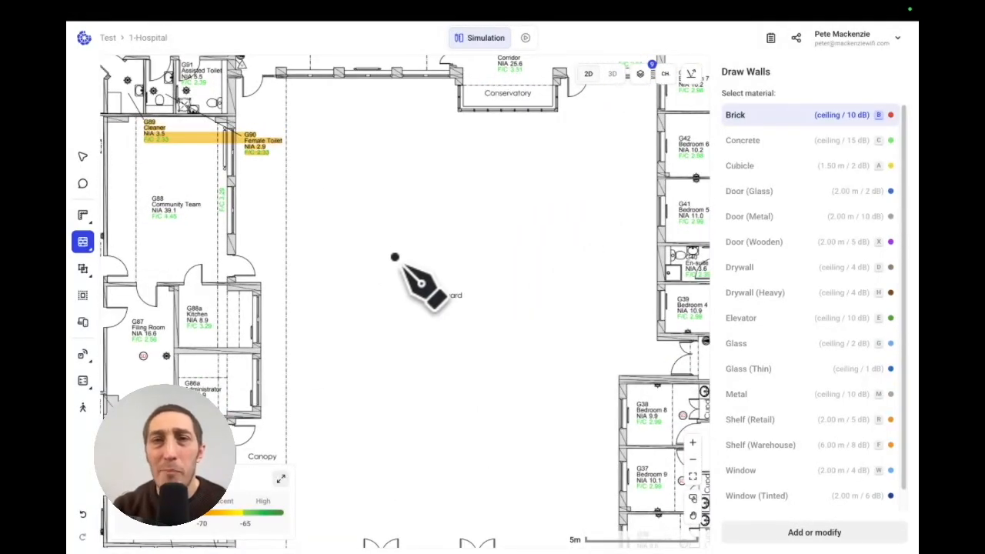
{"action": "left_click", "coordinate": [394, 256]}
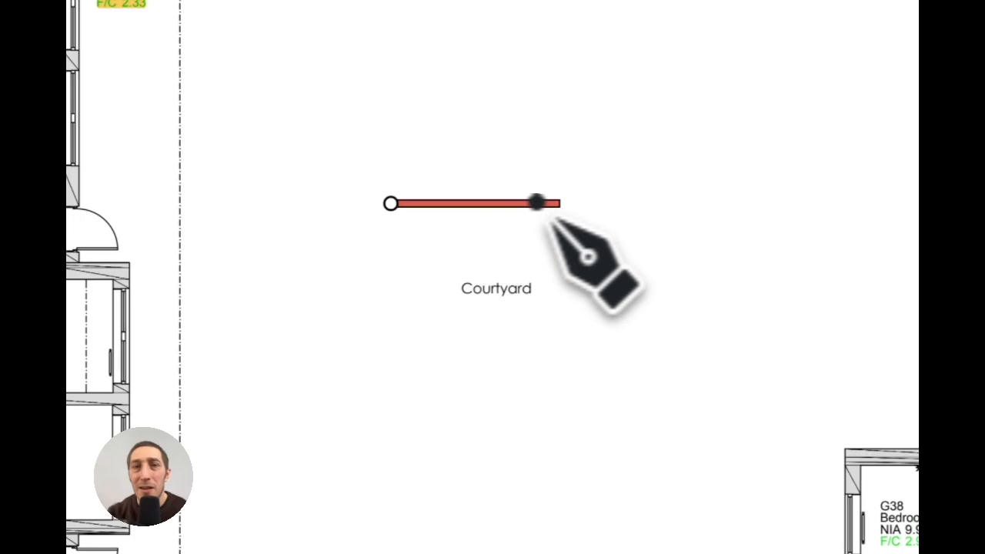
{"action": "left_click", "coordinate": [594, 210]}
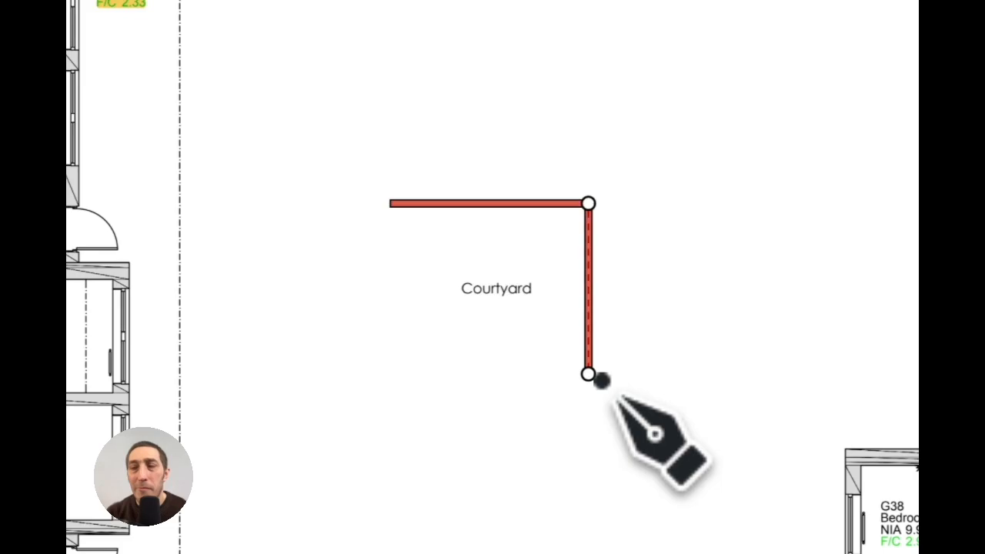
{"action": "left_click", "coordinate": [594, 379]}
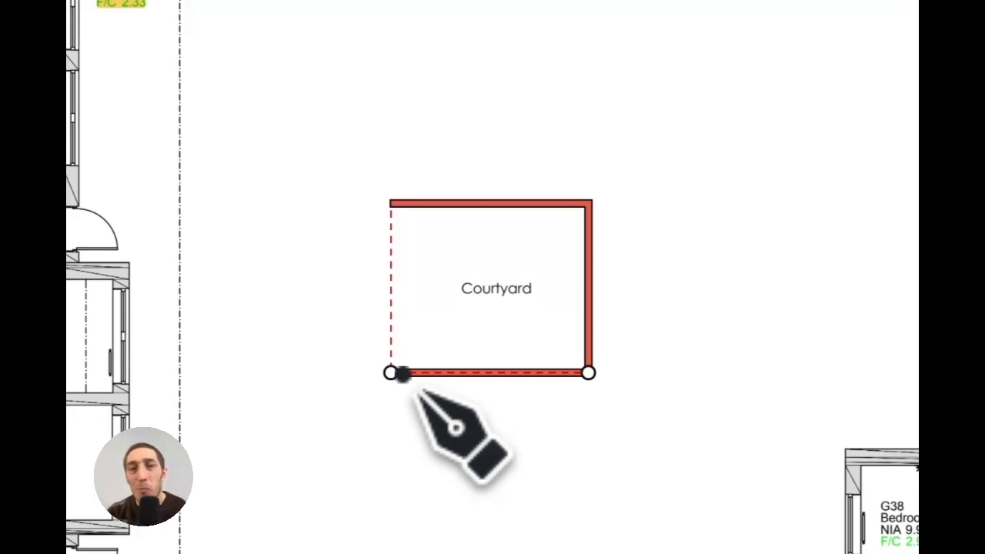
{"action": "left_click", "coordinate": [400, 373]}
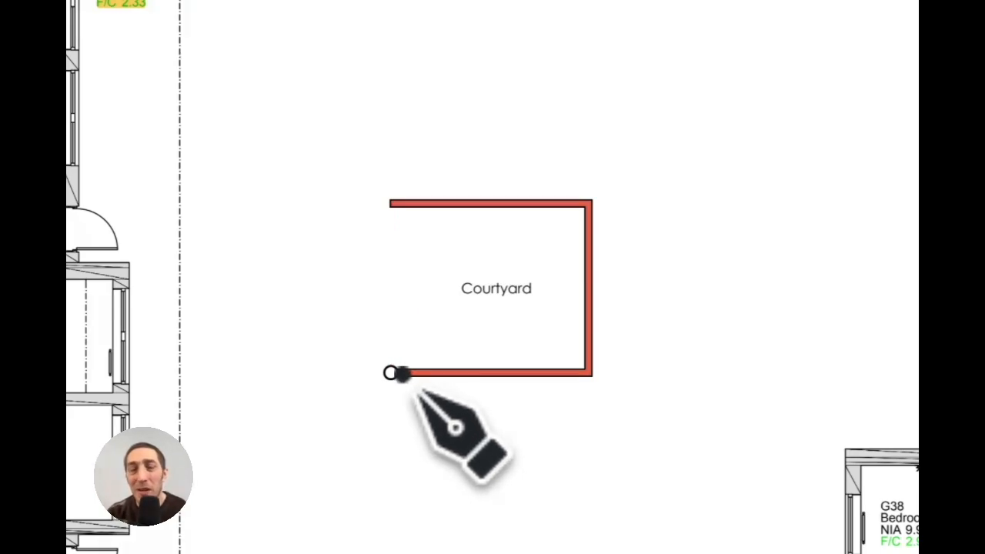
{"action": "left_click", "coordinate": [401, 227]}
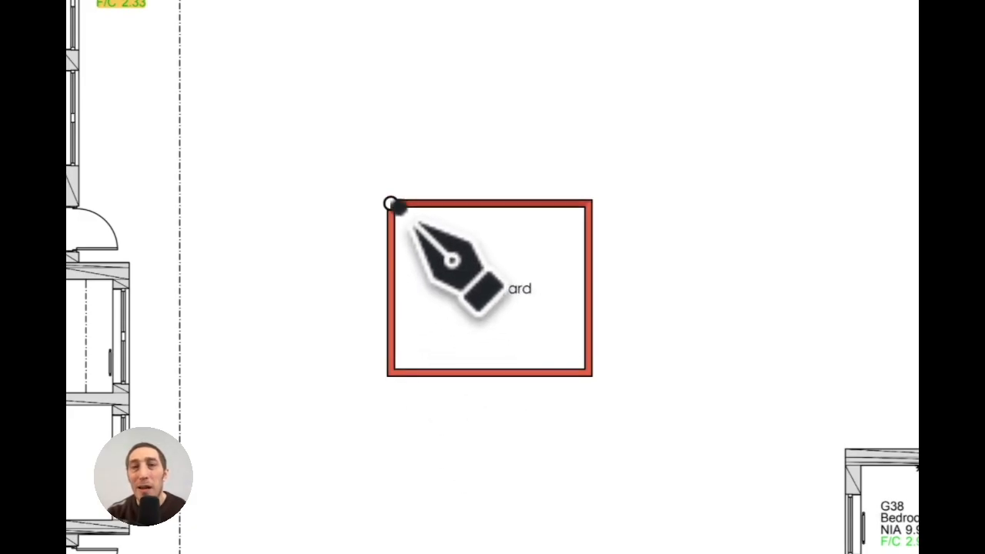
- Close the Brick room at its starting corner, inspect it in 3D and return to the 2D plan
{"action": "left_click", "coordinate": [395, 203]}
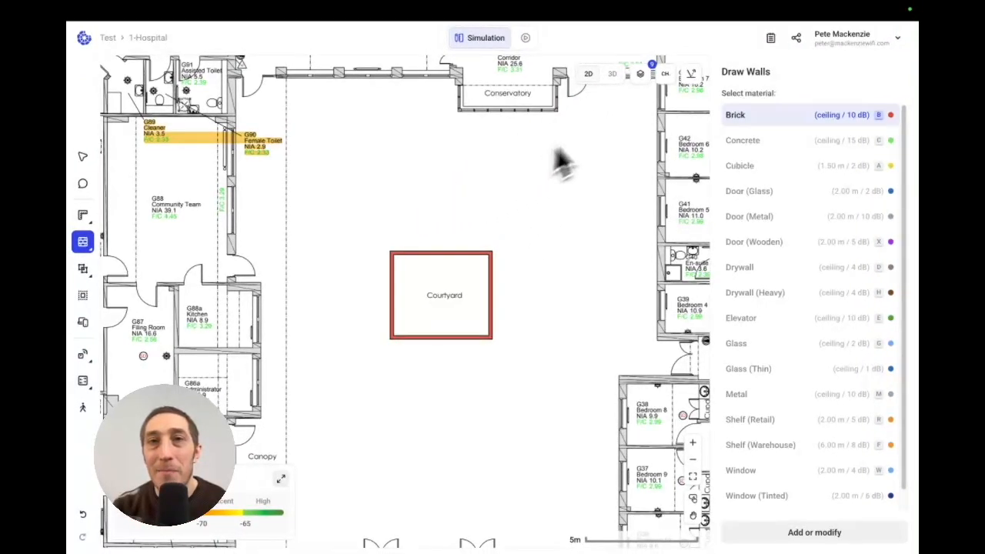
{"action": "left_click", "coordinate": [612, 74]}
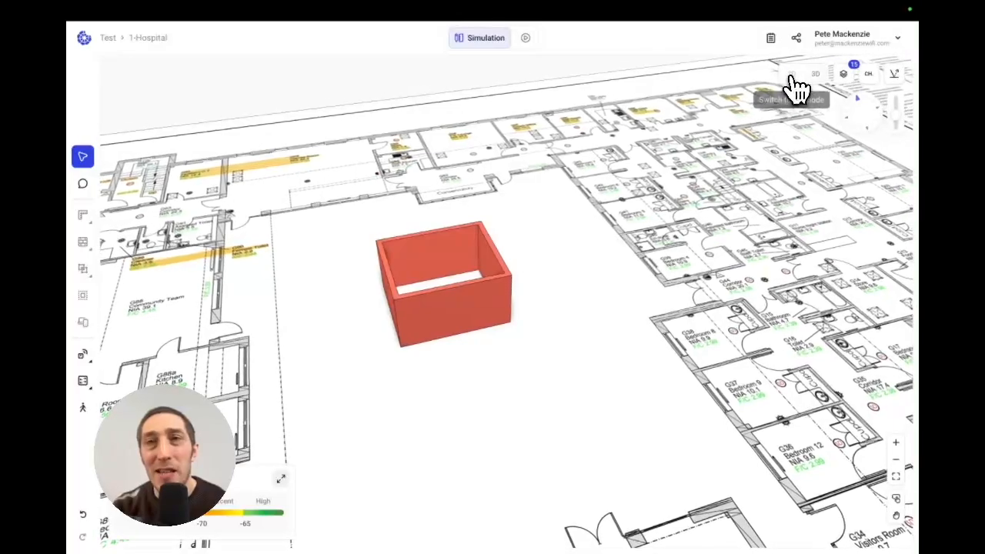
{"action": "left_click", "coordinate": [792, 77]}
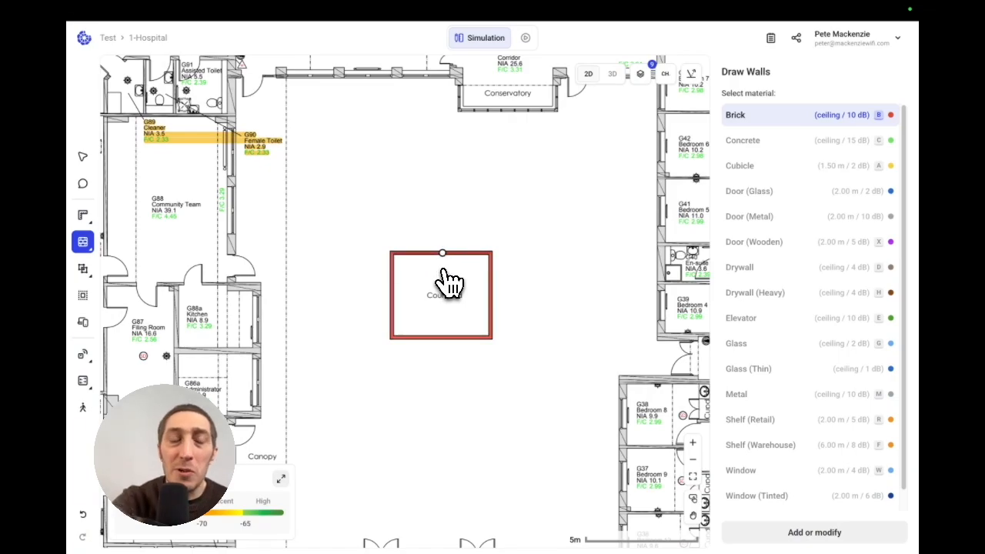
- Enlarge the Brick room by moving its upper wall up and its right and left side walls outward
{"action": "key", "text": "Escape"}
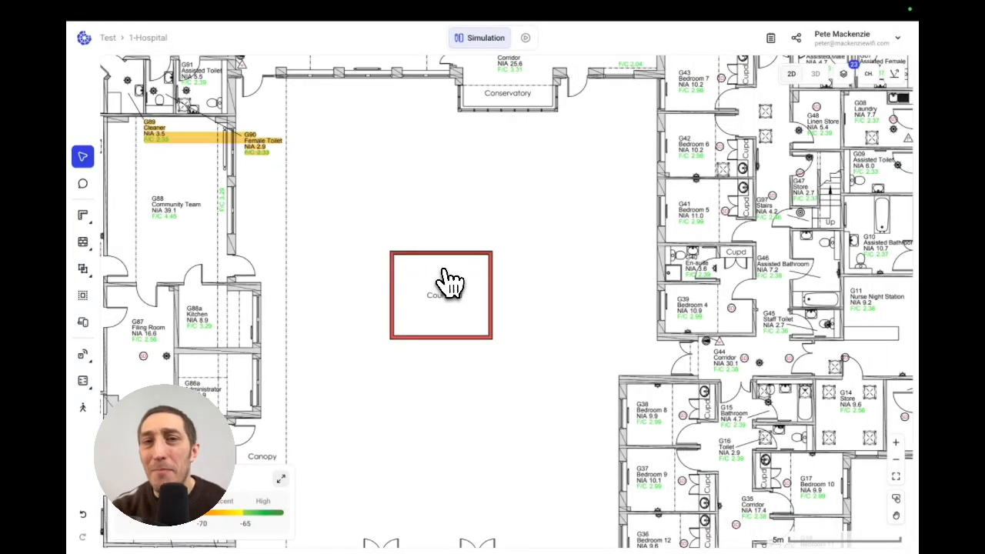
{"action": "left_click", "coordinate": [466, 266]}
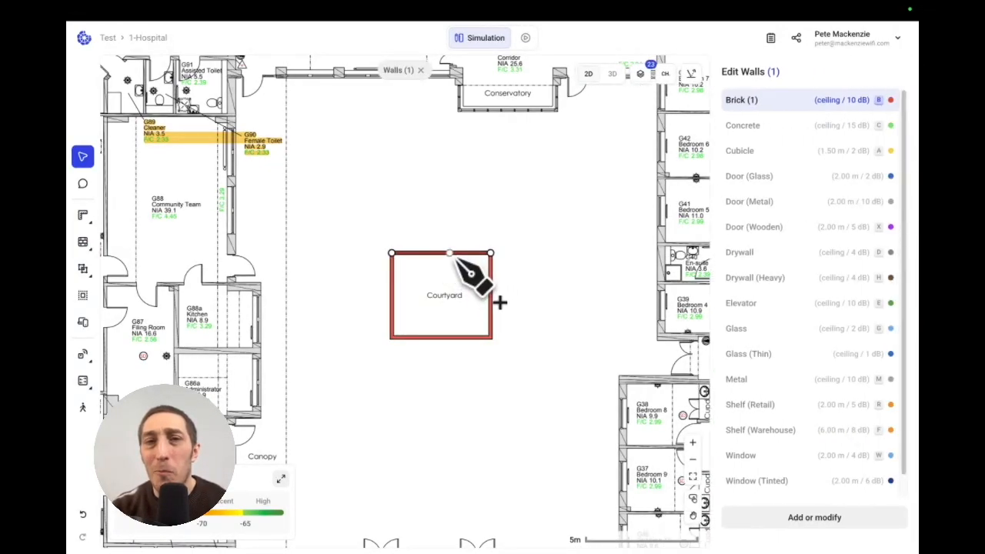
{"action": "left_click_drag", "start_coordinate": [454, 256], "coordinate": [450, 139]}
{"action": "left_click_drag", "start_coordinate": [494, 206], "coordinate": [633, 200]}
{"action": "left_click_drag", "start_coordinate": [393, 215], "coordinate": [308, 202]}
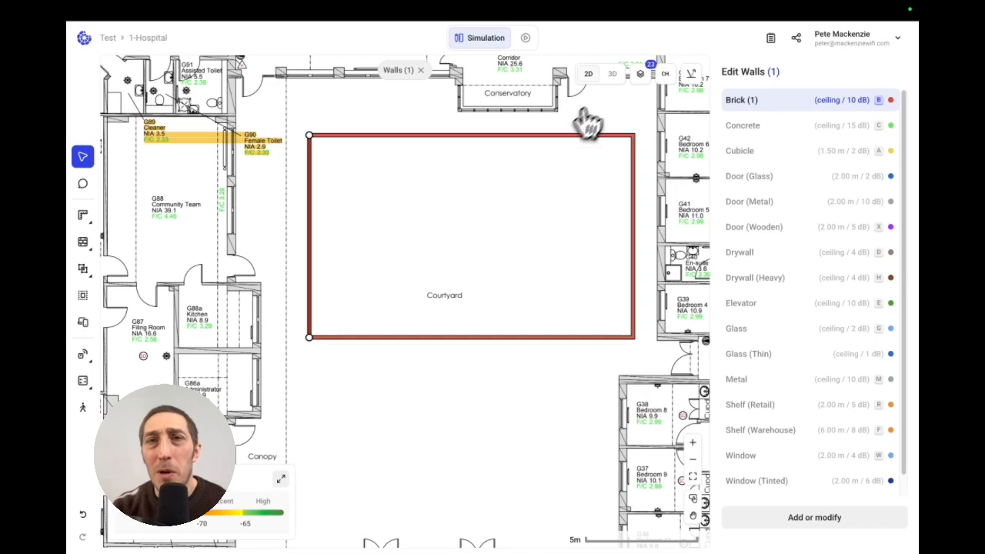
- Check the enlarged room in 3D, return to 2D and move its lower wall slightly further down
{"action": "left_click", "coordinate": [613, 74]}
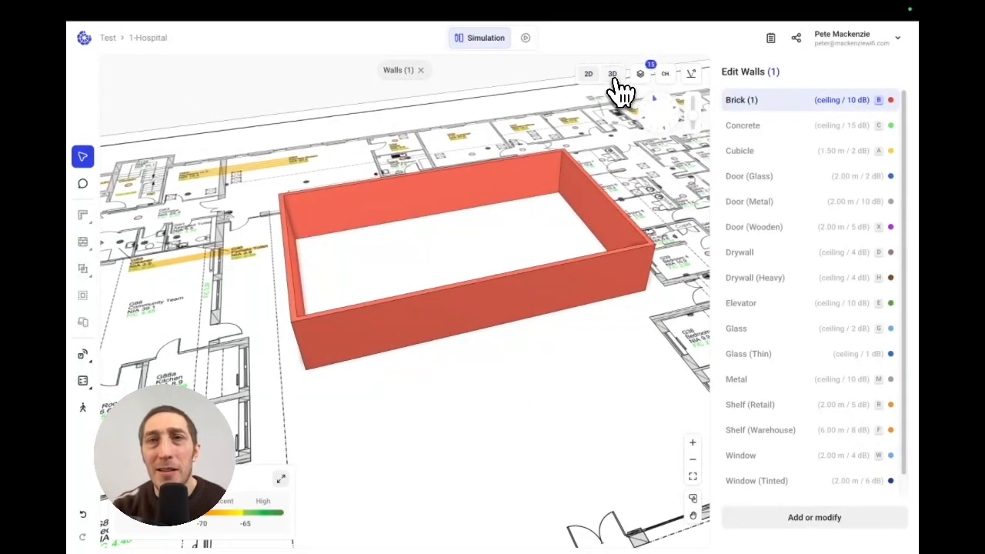
{"action": "left_click", "coordinate": [590, 75]}
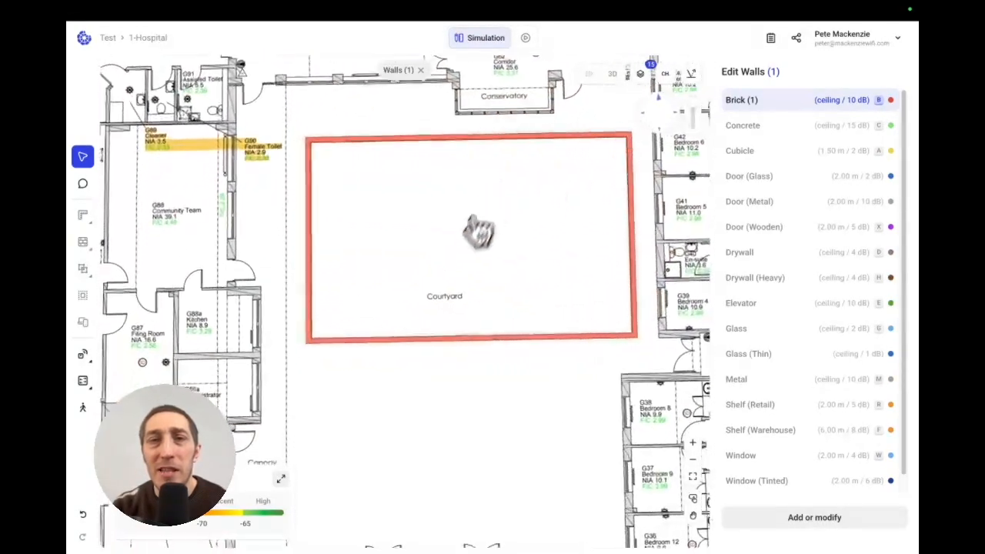
{"action": "left_click_drag", "start_coordinate": [462, 339], "coordinate": [465, 363]}
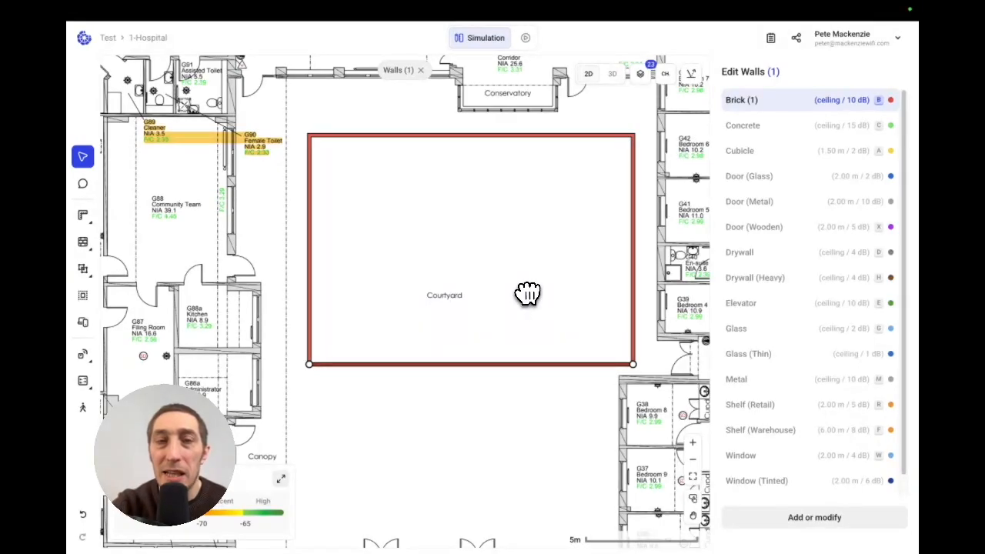
- Activate the Walls tool, then view the resized Brick room in 3D and go back to the 2D plan
{"action": "key", "text": "w"}
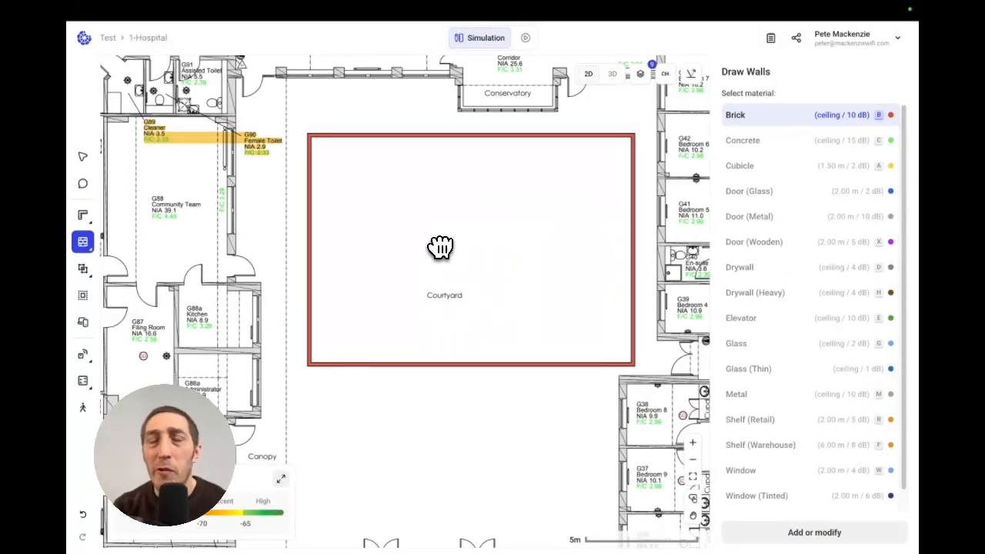
{"action": "left_click", "coordinate": [612, 73]}
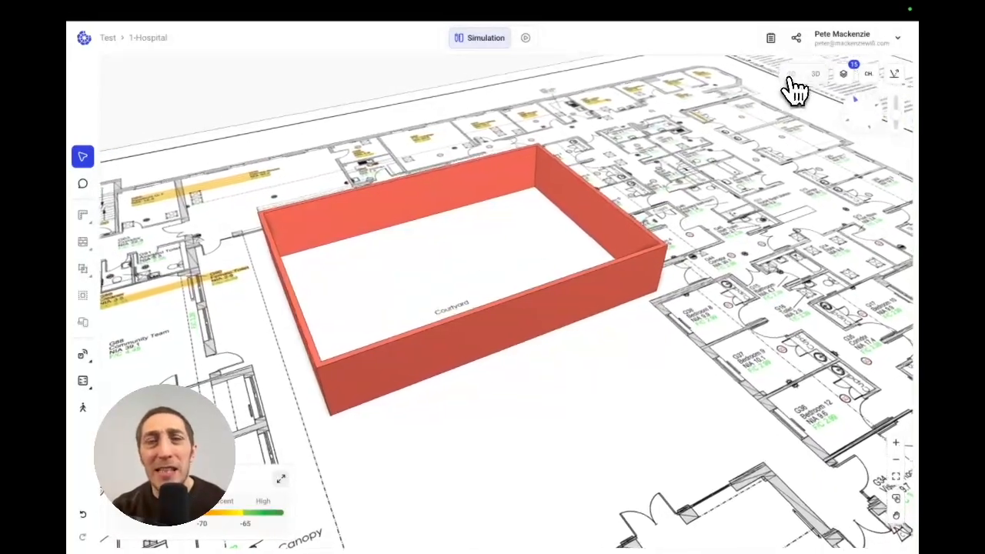
{"action": "left_click", "coordinate": [791, 73]}
- Draw a Door (Wooden) segment into the upper Brick wall near the room's upper-left corner
{"action": "key", "text": "w"}
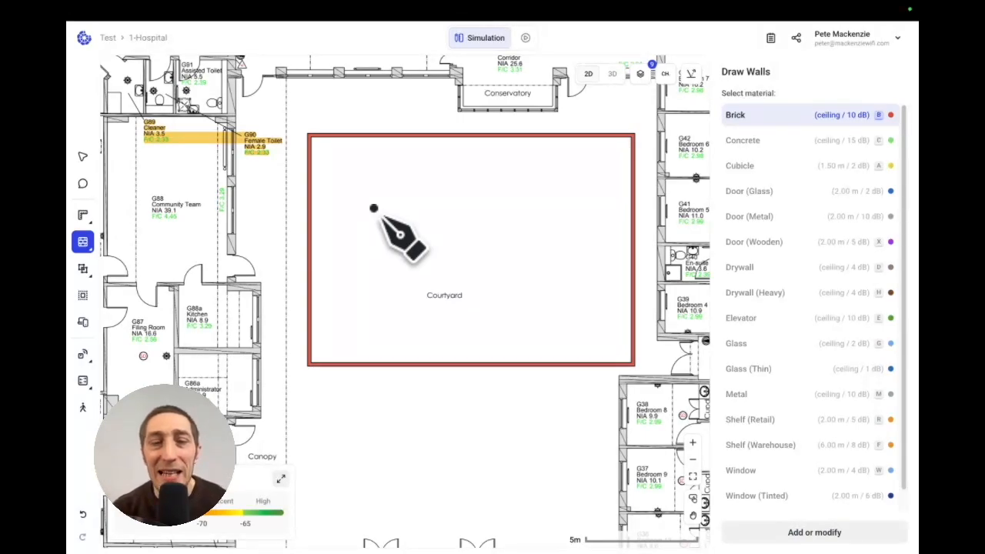
{"action": "key", "text": "x"}
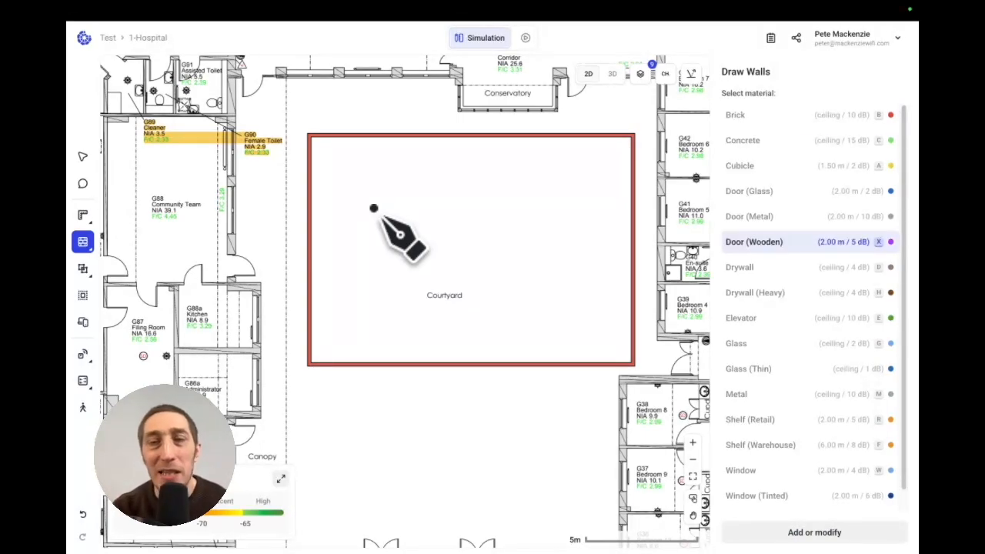
{"action": "left_click", "coordinate": [327, 136]}
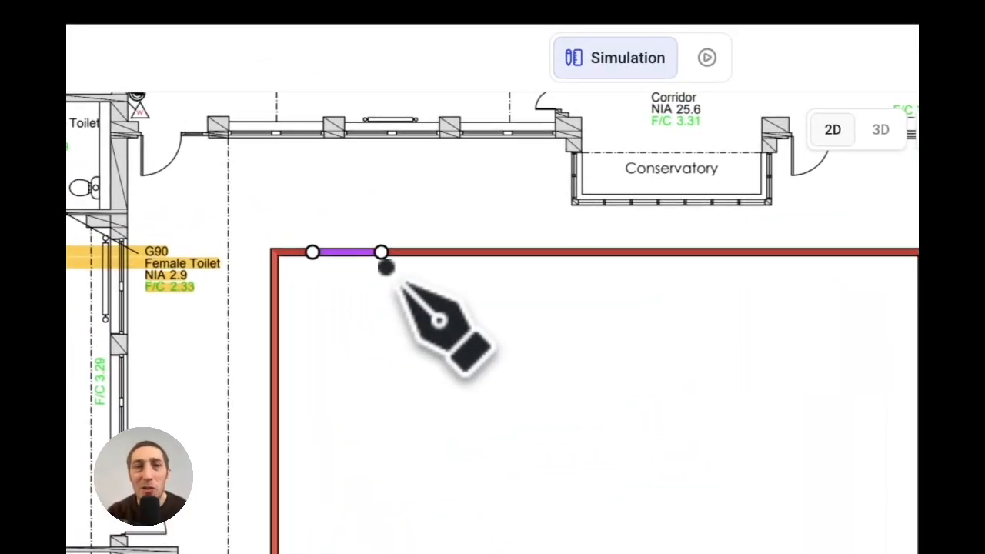
{"action": "left_click", "coordinate": [388, 267]}
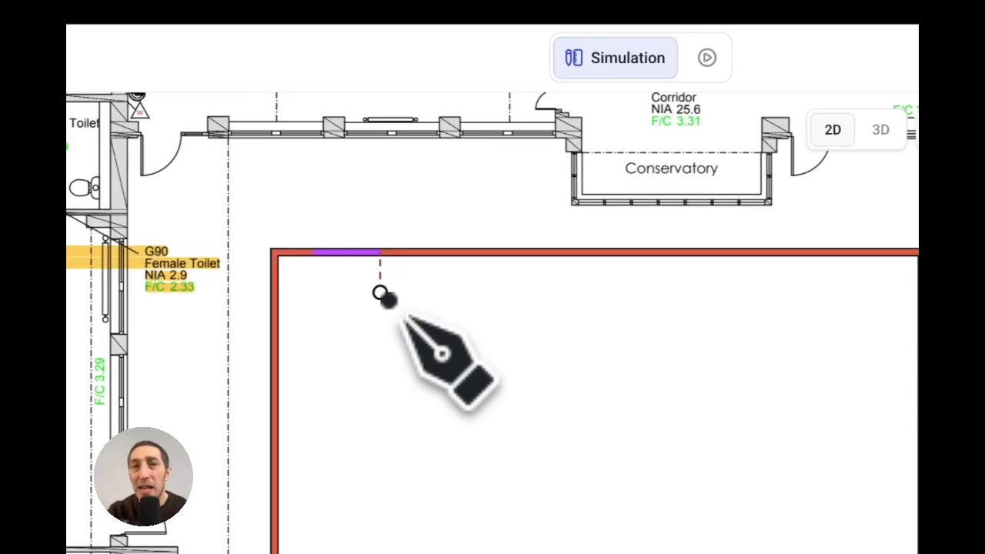
- Draw two Window segments with a gap between them in the upper Brick wall, right of the wooden door
{"action": "left_click", "coordinate": [452, 274]}
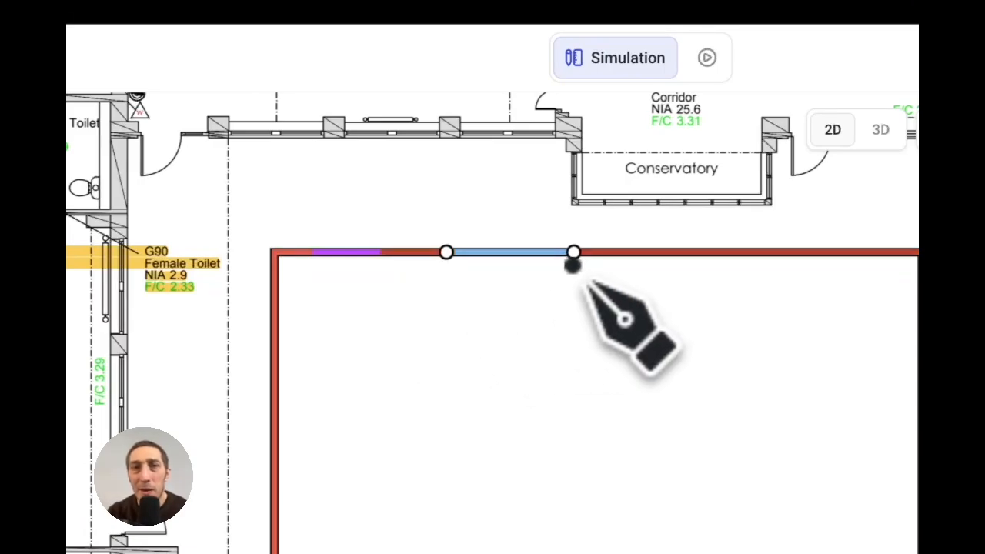
{"action": "left_click", "coordinate": [579, 264]}
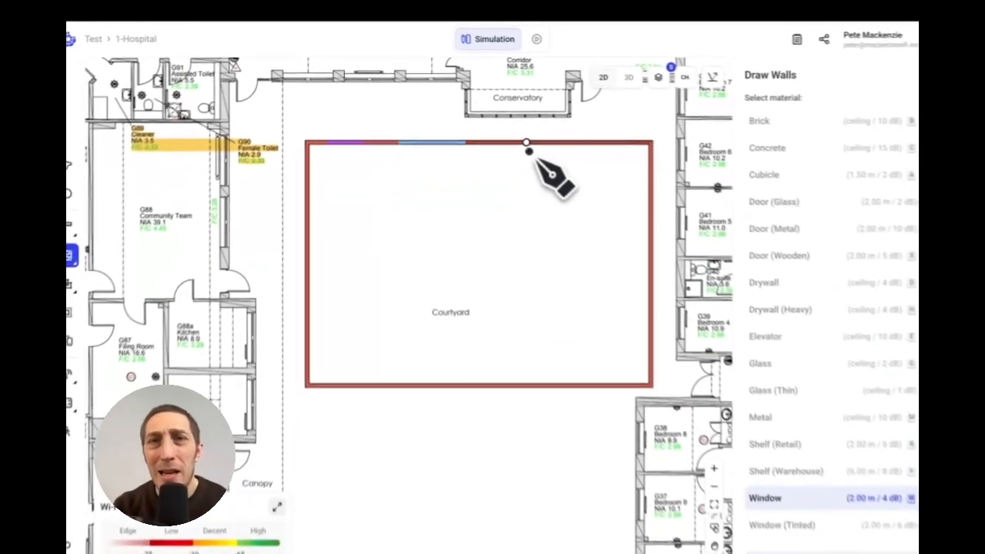
{"action": "left_click", "coordinate": [526, 143]}
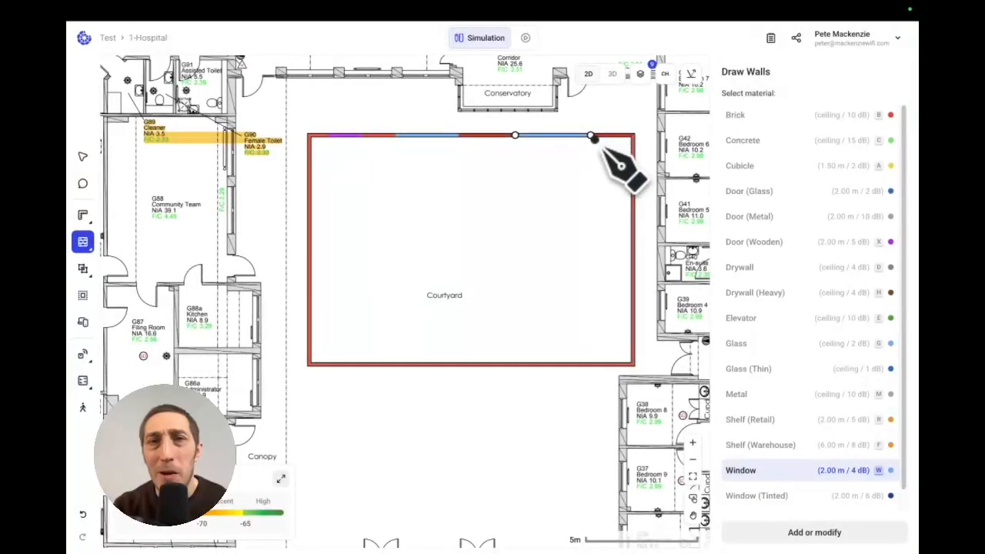
{"action": "left_click", "coordinate": [590, 137]}
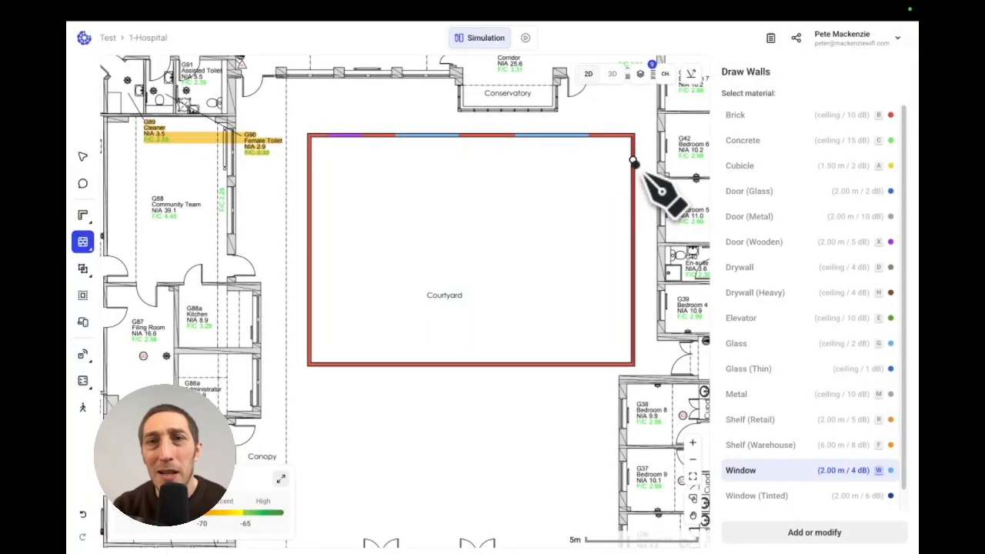
- Draw two Window segments in the room's right Brick wall, leaving a stretch of brick between them
{"action": "left_click", "coordinate": [633, 159]}
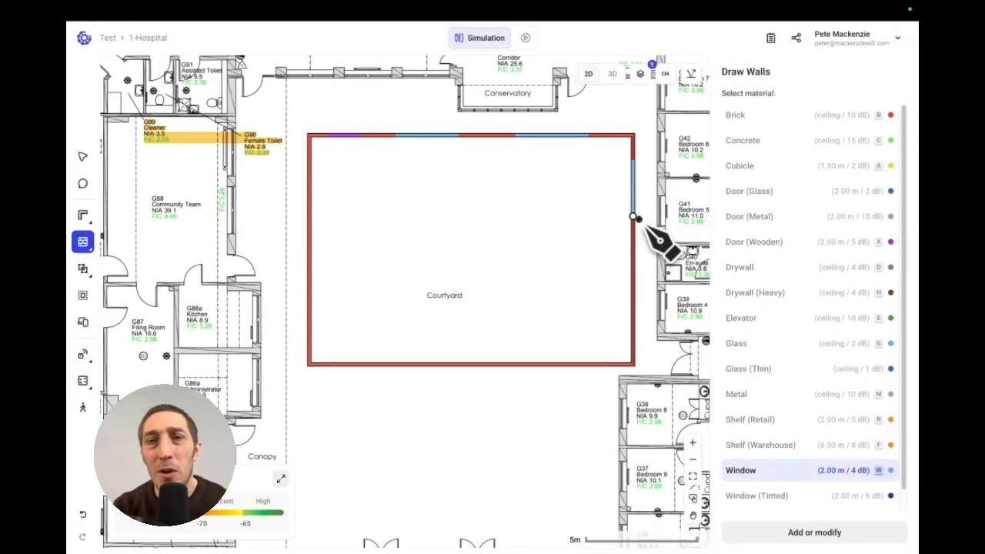
{"action": "left_click", "coordinate": [633, 218]}
{"action": "left_click", "coordinate": [633, 273]}
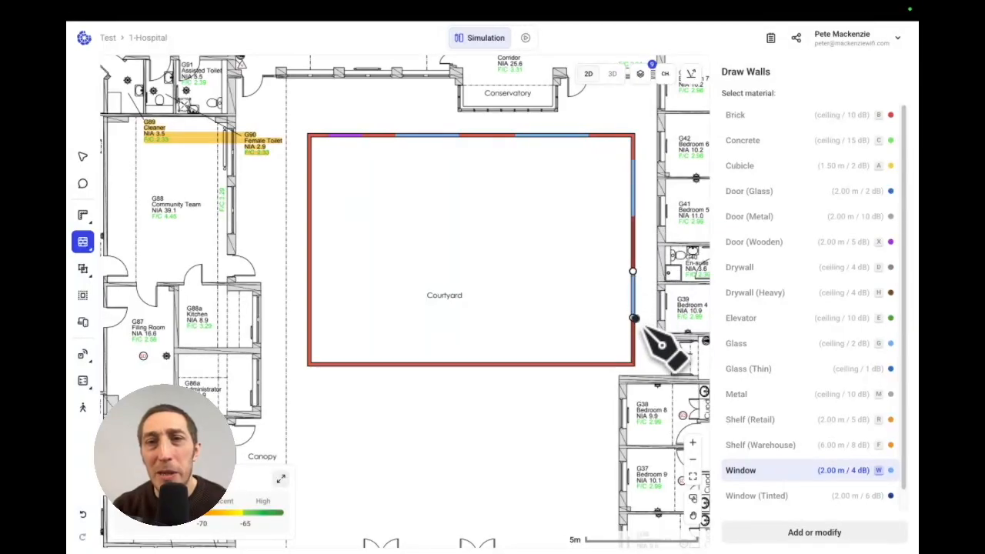
{"action": "left_click", "coordinate": [633, 324]}
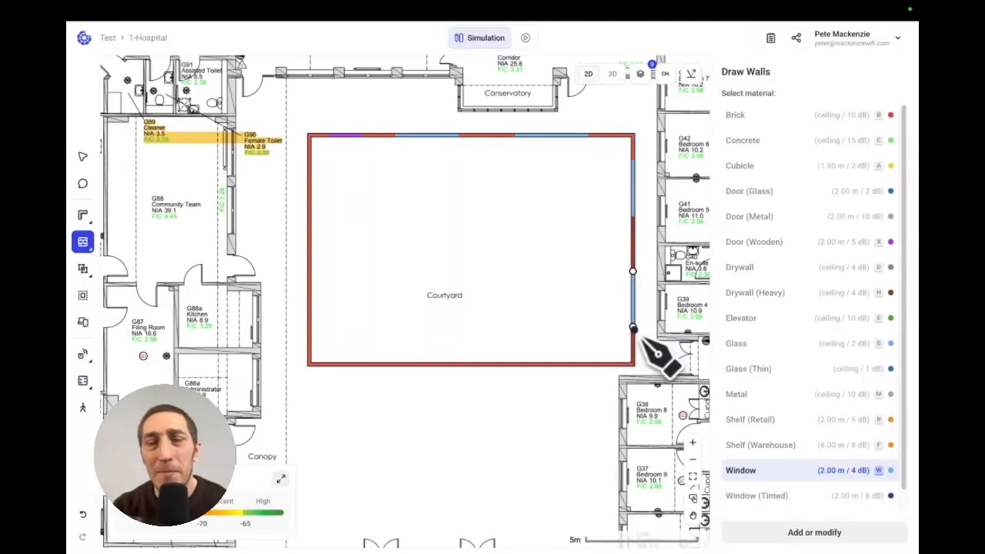
- Draw two Window segments in the lower Brick wall, aligned with the windows in the upper wall
{"action": "left_click", "coordinate": [588, 365]}
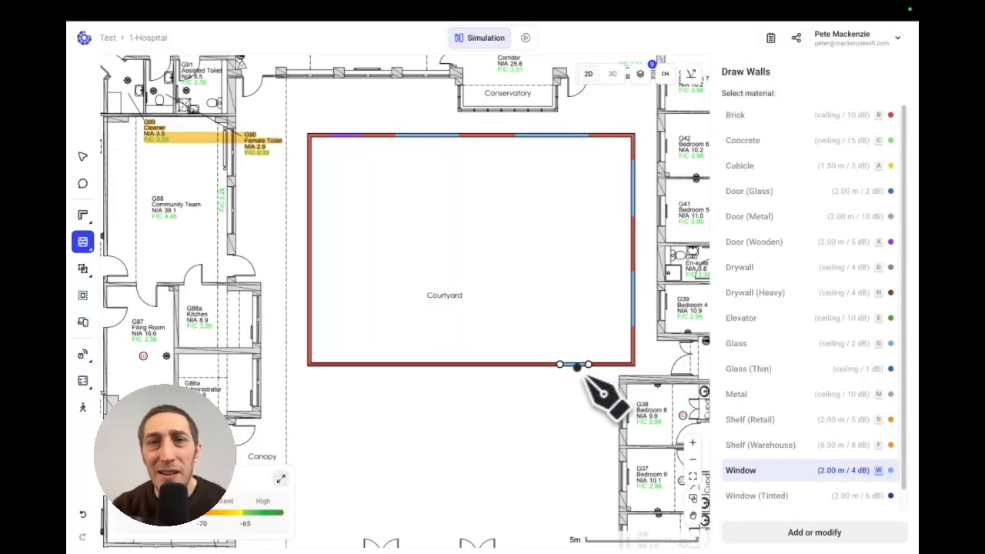
{"action": "left_click", "coordinate": [515, 364]}
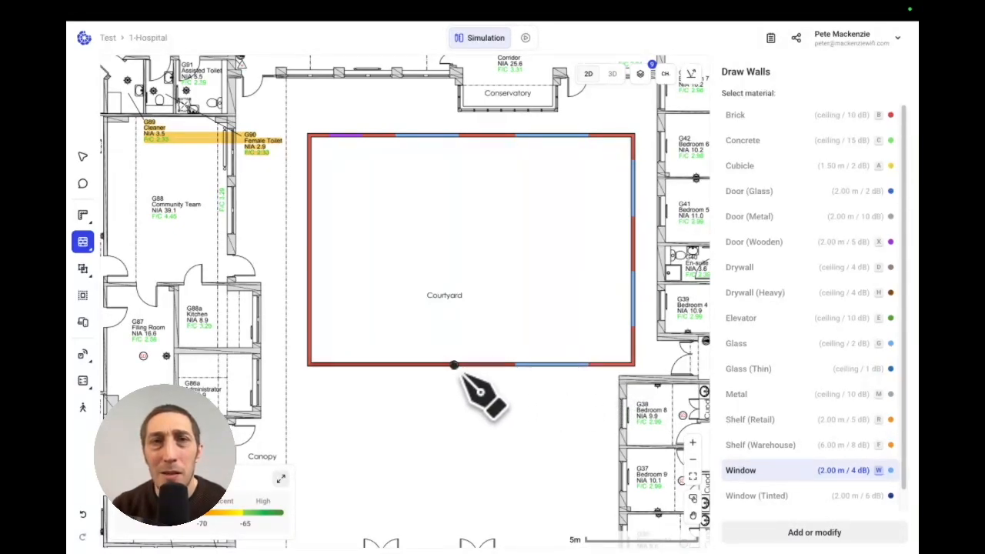
{"action": "left_click", "coordinate": [395, 365]}
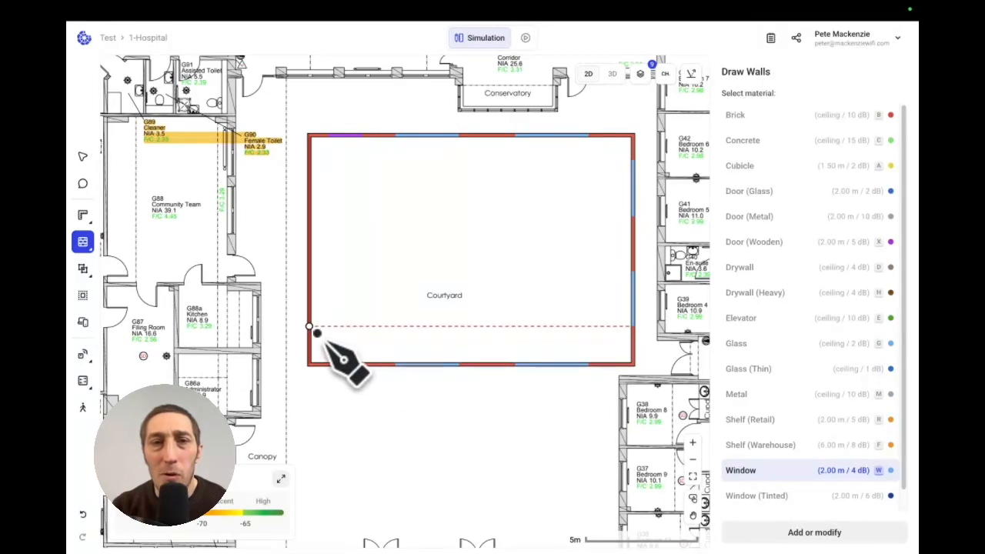
- Draw two Window segments in the left Brick wall, aligned with those opposite, and check the room in 3D
{"action": "left_click", "coordinate": [309, 270]}
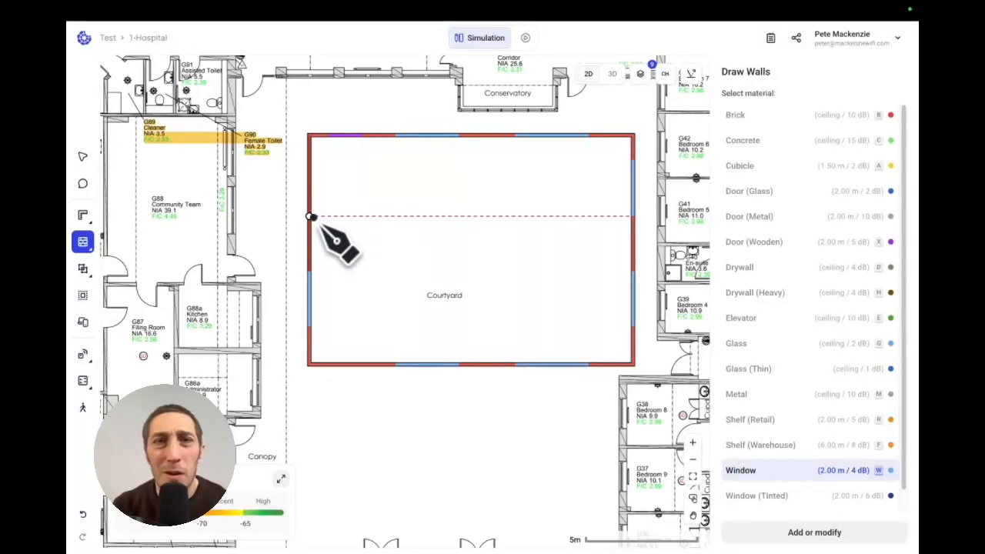
{"action": "left_click", "coordinate": [309, 216]}
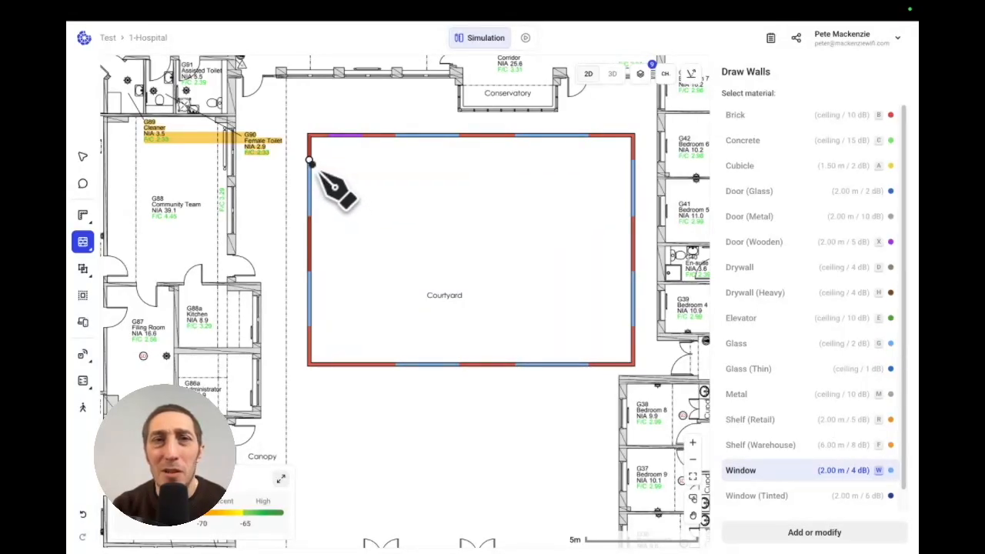
{"action": "left_click", "coordinate": [309, 160]}
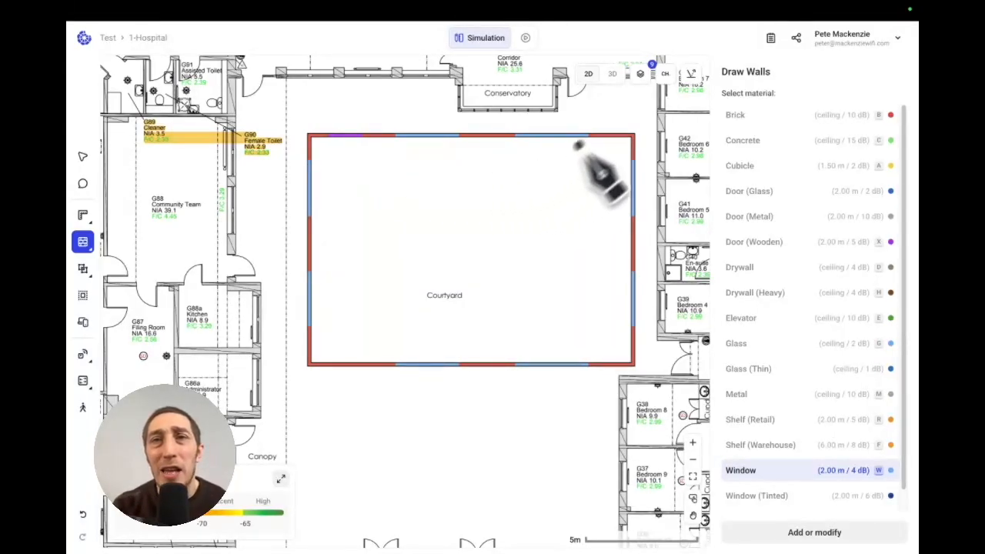
{"action": "left_click", "coordinate": [612, 75]}
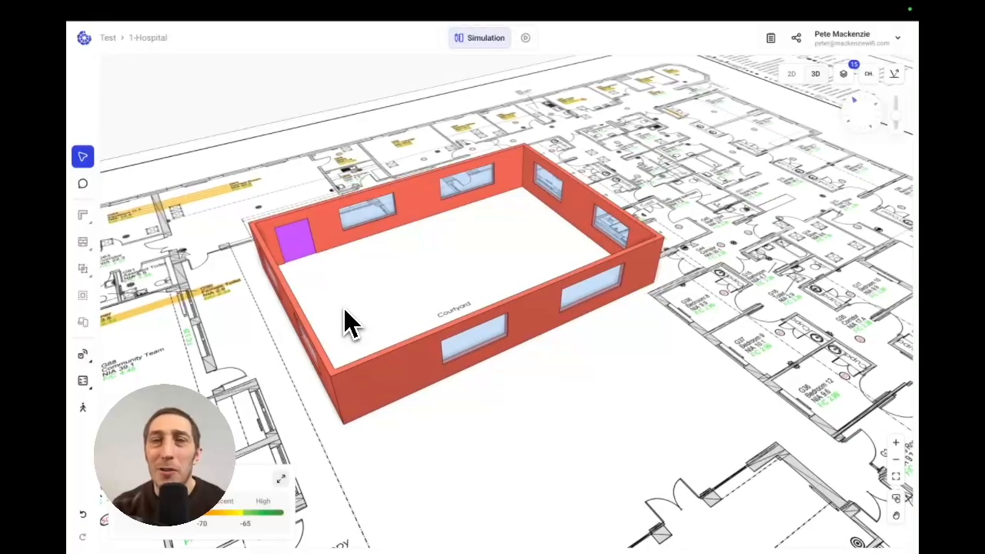
{"action": "left_click", "coordinate": [792, 75]}
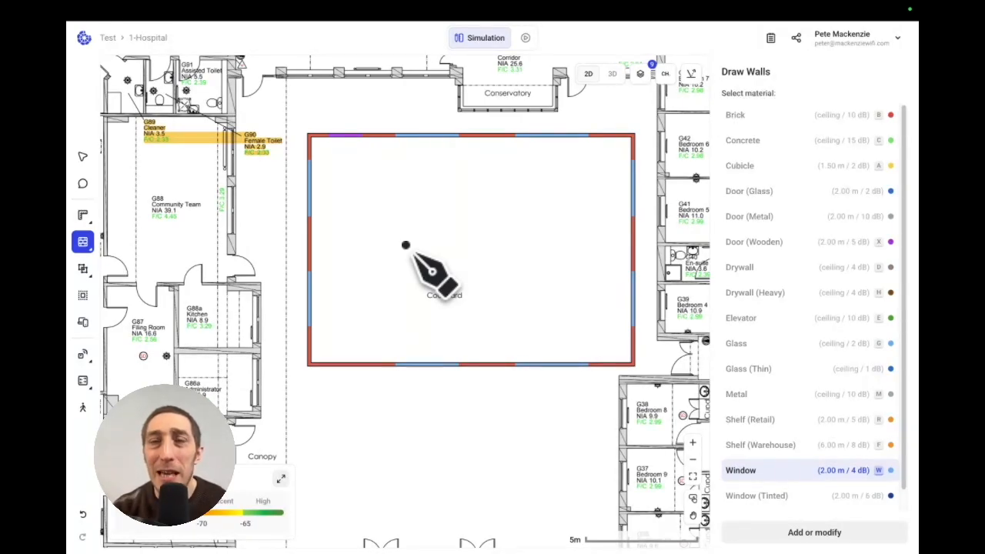
- Draw a Drywall partition down from the upper Brick wall, right of its wooden door, with a Door (Wooden) segment near the partition's upper end
{"action": "key", "text": "d"}
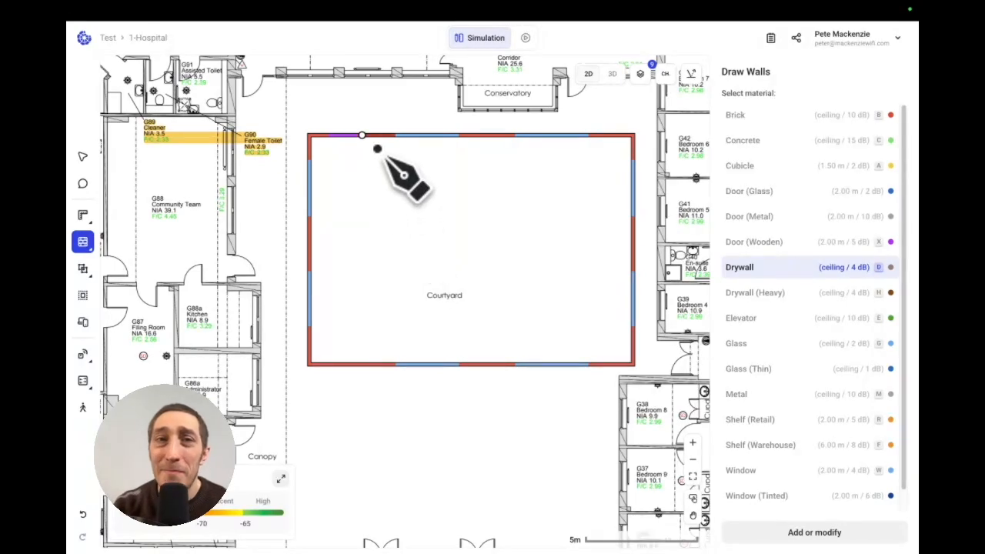
{"action": "scroll", "coordinate": [375, 136], "scroll_direction": "up", "scroll_amount": 2}
{"action": "scroll", "coordinate": [376, 136], "scroll_direction": "up", "scroll_amount": 1}
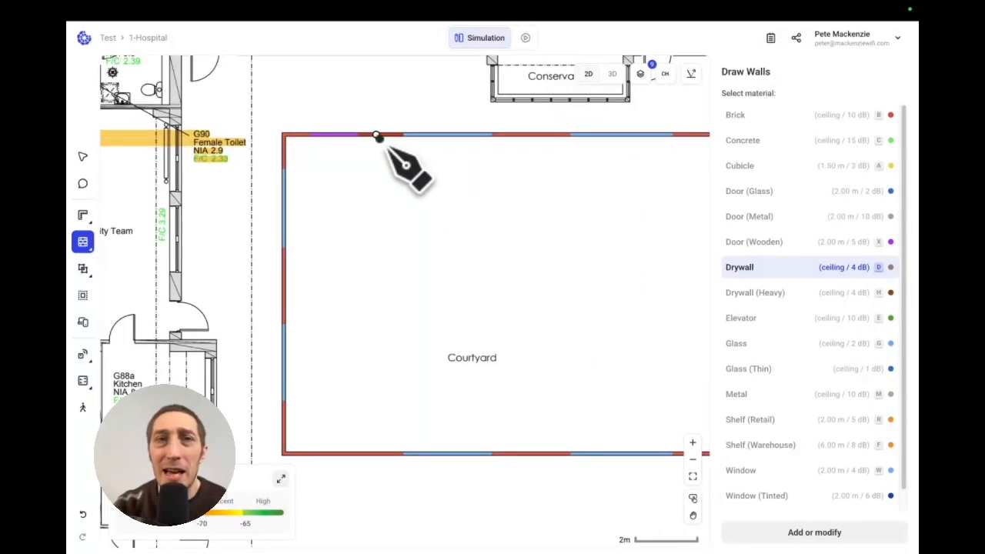
{"action": "left_click", "coordinate": [379, 136]}
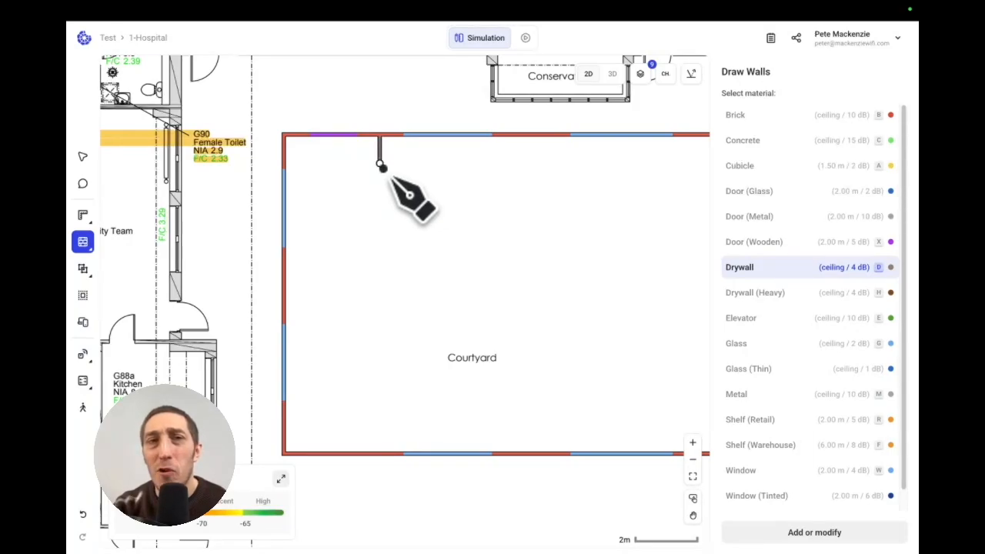
{"action": "left_click", "coordinate": [381, 167]}
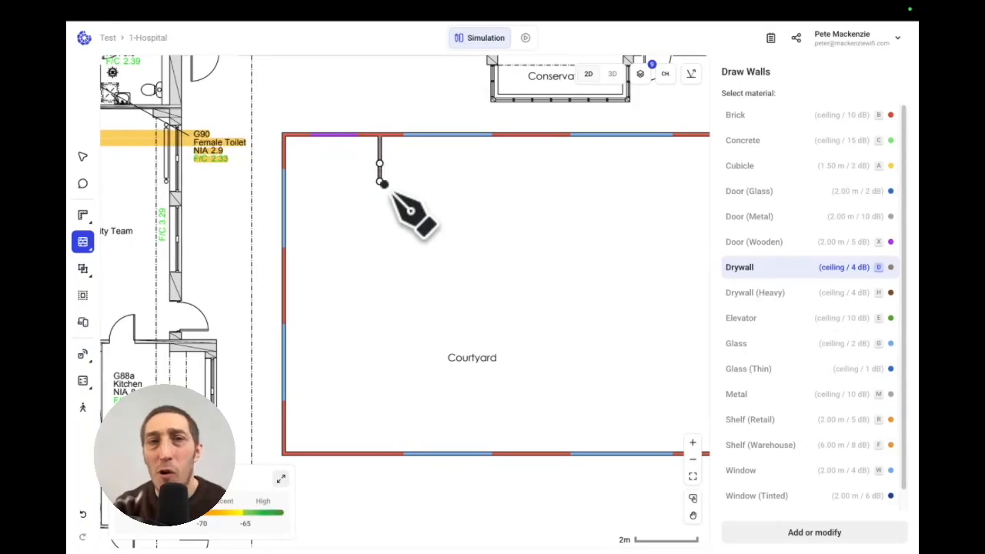
{"action": "key", "text": "x"}
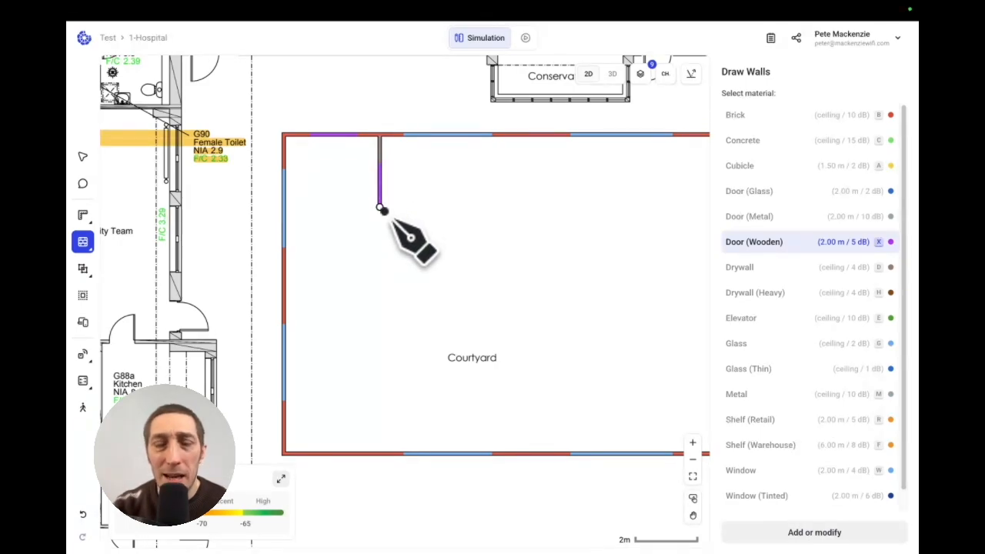
{"action": "key", "text": "d"}
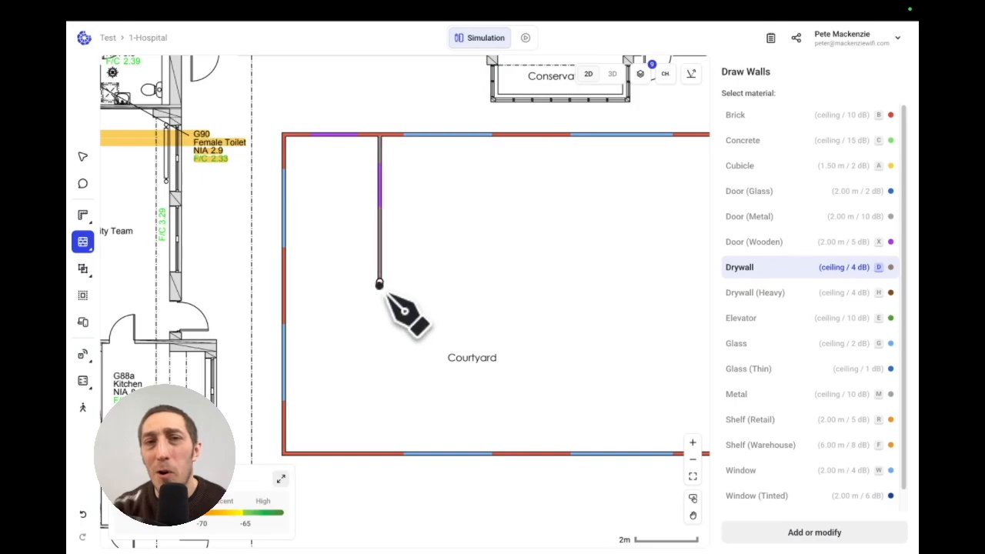
{"action": "left_click", "coordinate": [379, 283]}
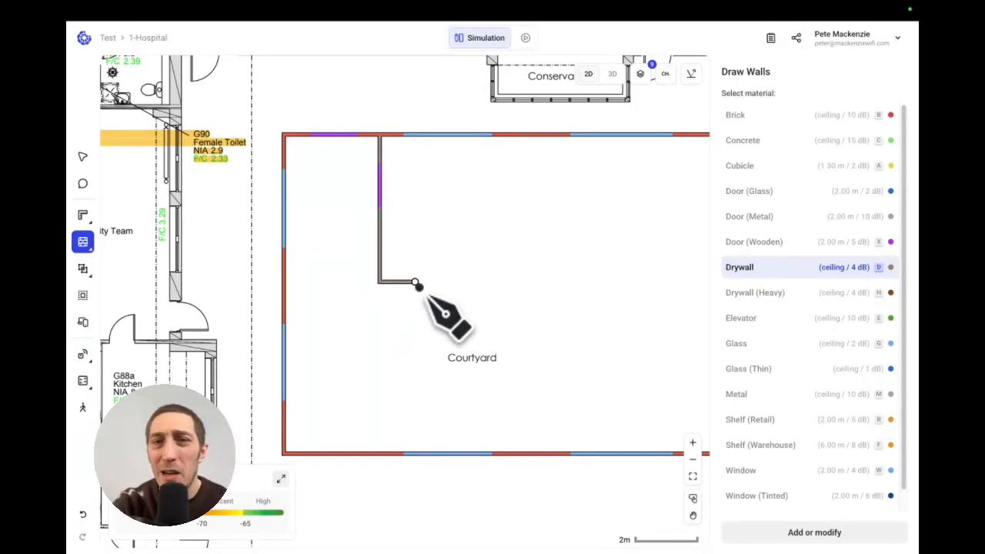
- Continue the partition across to the right Brick wall with a long Window segment between two short Drywall stretches, and check it in 3D
{"action": "key", "text": "w"}
{"action": "left_click", "coordinate": [416, 283]}
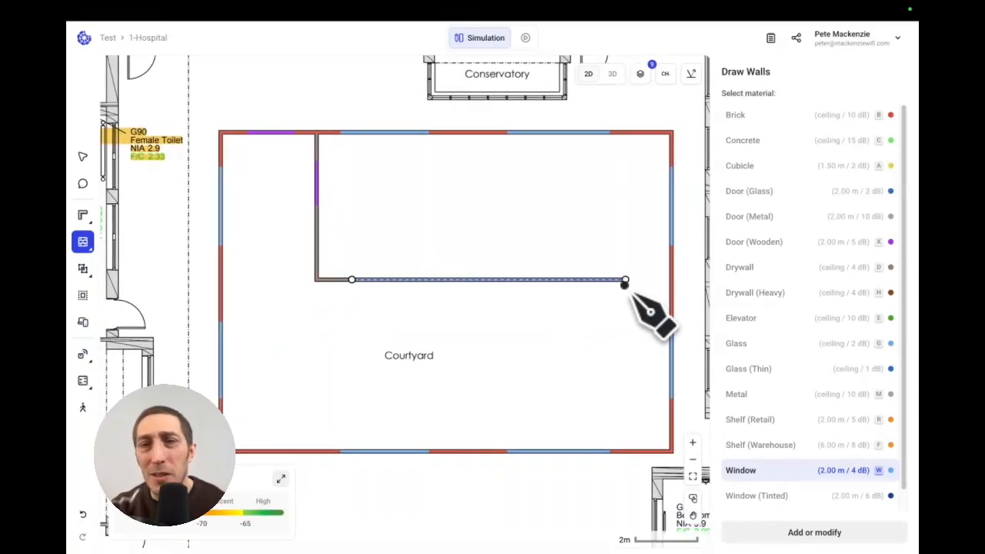
{"action": "key", "text": "d"}
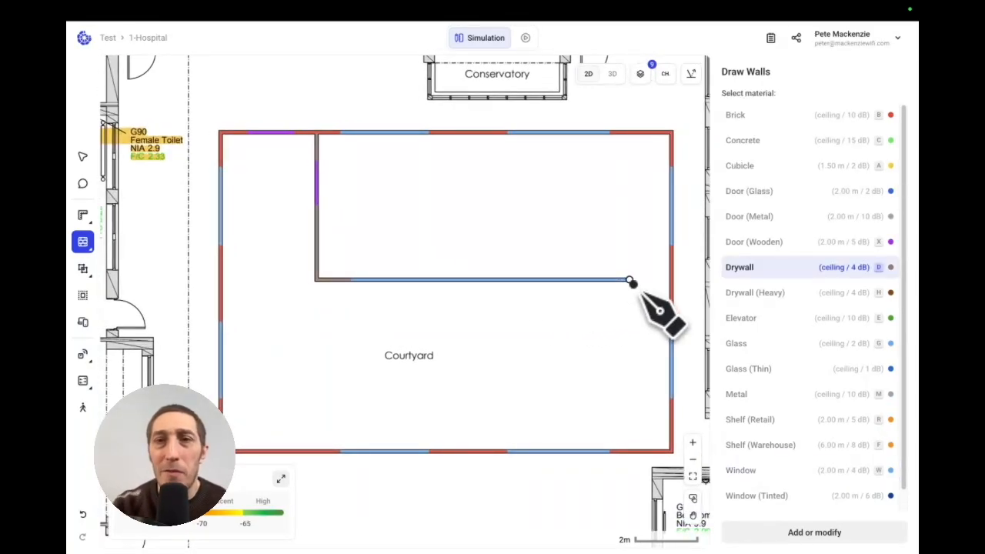
{"action": "left_click", "coordinate": [630, 281]}
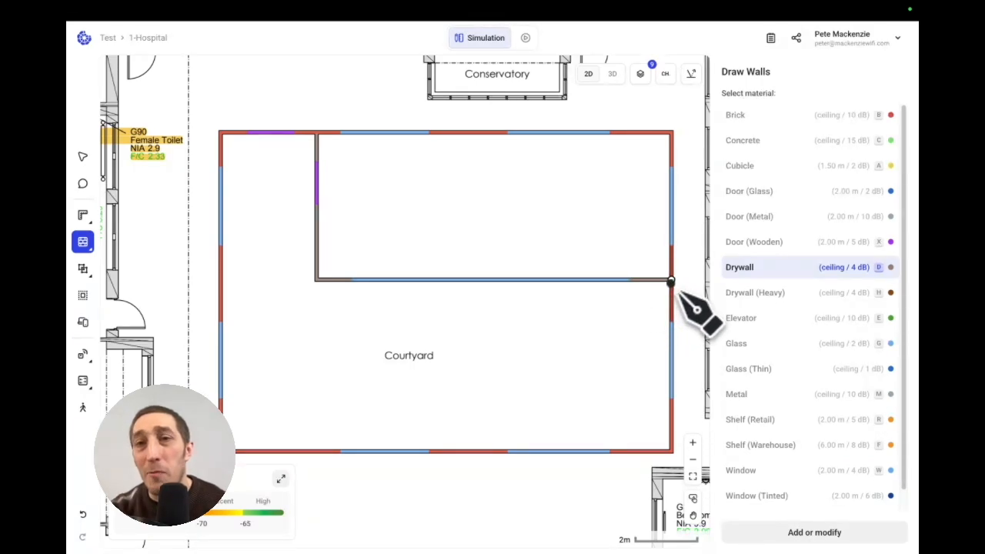
{"action": "left_click", "coordinate": [671, 281]}
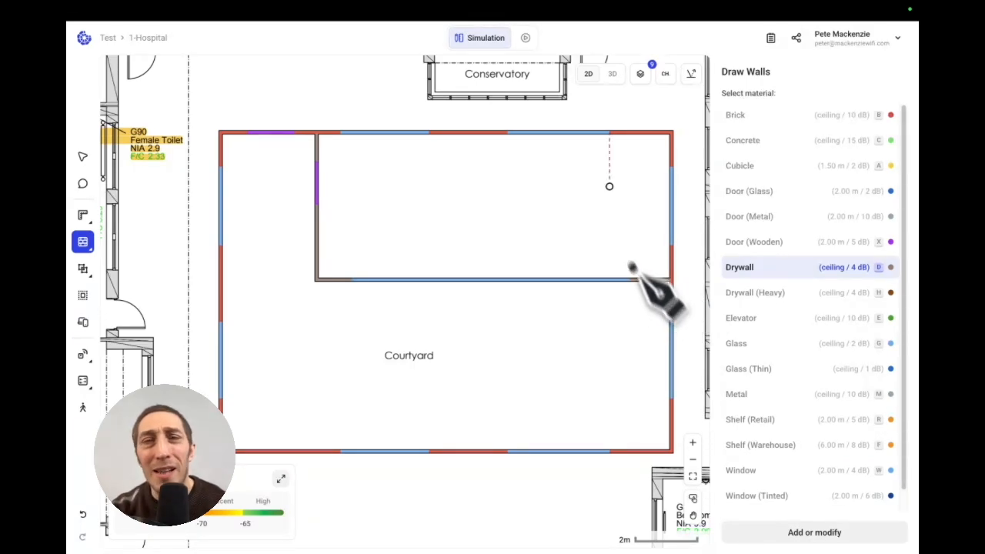
{"action": "left_click", "coordinate": [615, 77]}
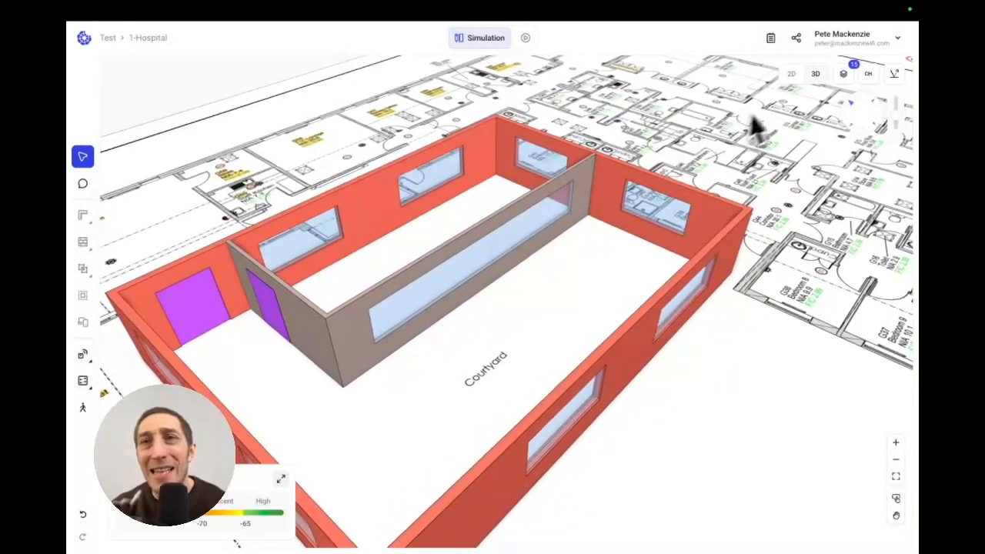
- Change the long Window segment of the horizontal partition to Glass in 2D, and check the result in 3D
{"action": "left_click", "coordinate": [791, 73]}
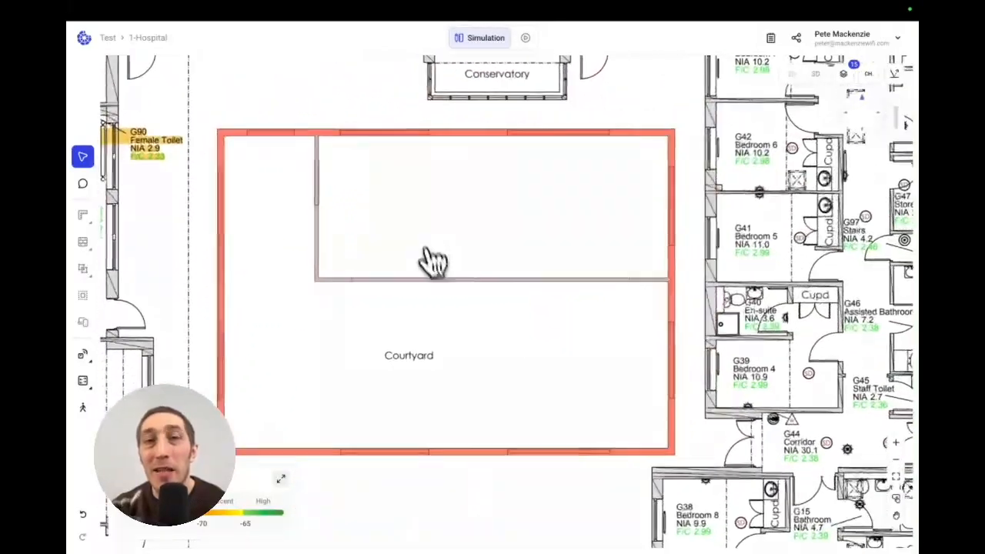
{"action": "key", "text": "d"}
{"action": "key", "text": "Escape"}
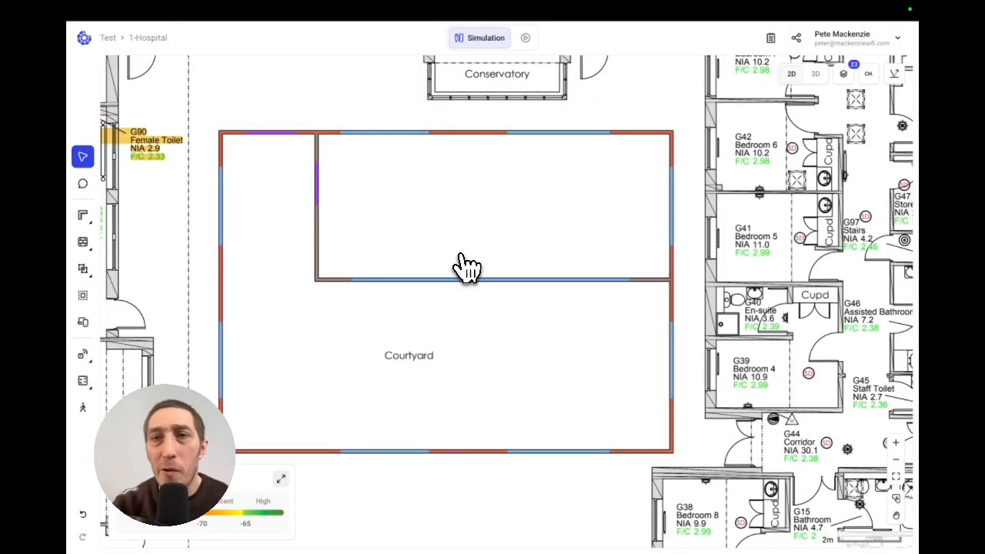
{"action": "left_click", "coordinate": [469, 282]}
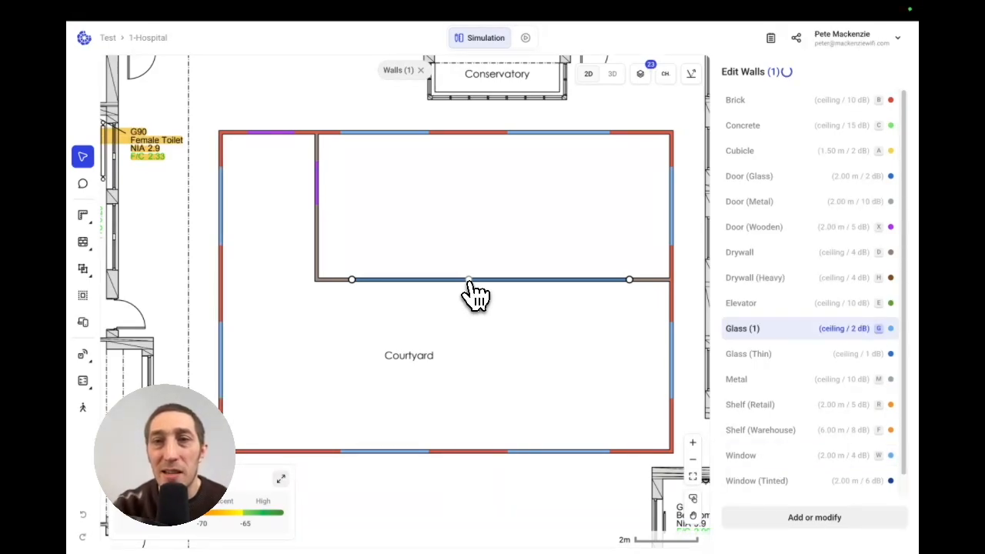
{"action": "left_click", "coordinate": [615, 79]}
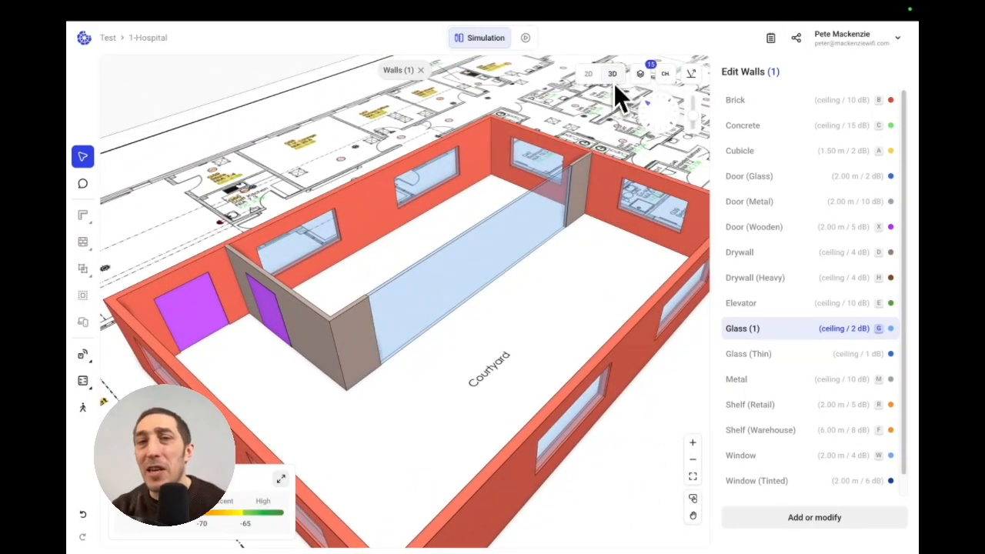